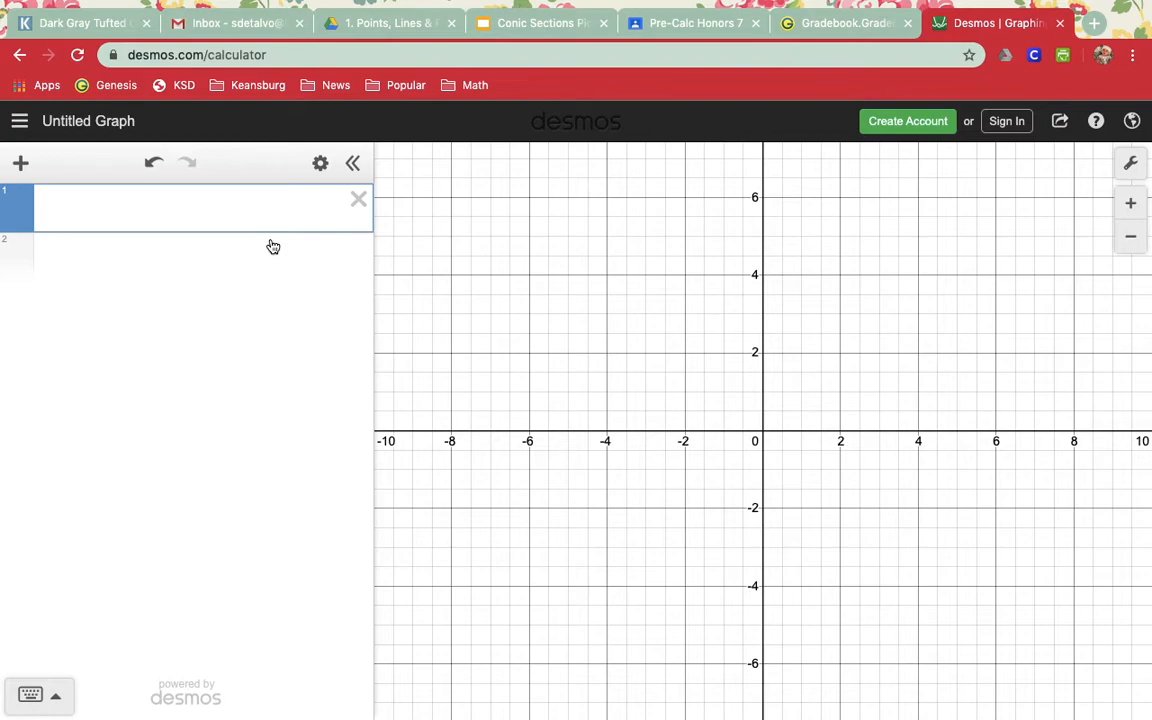
Step: Enter the circle equation x² + y² = 4² as the first expression
left_click(238, 209)
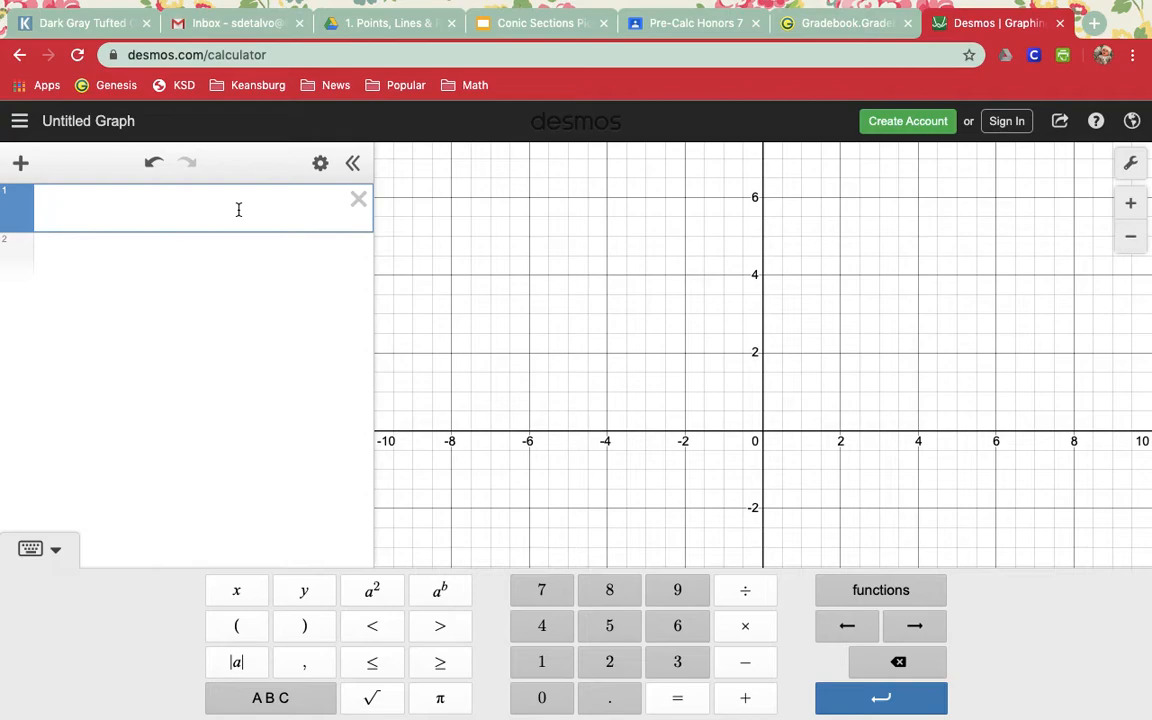
left_click(238, 592)
left_click(370, 593)
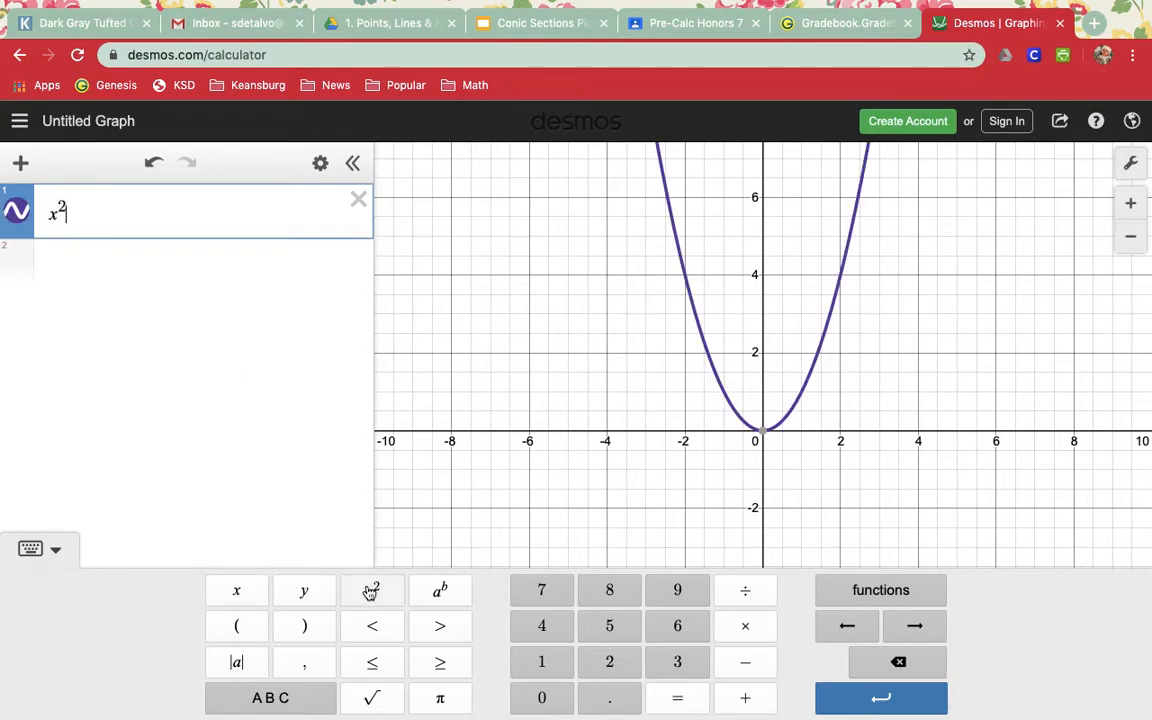
left_click(745, 700)
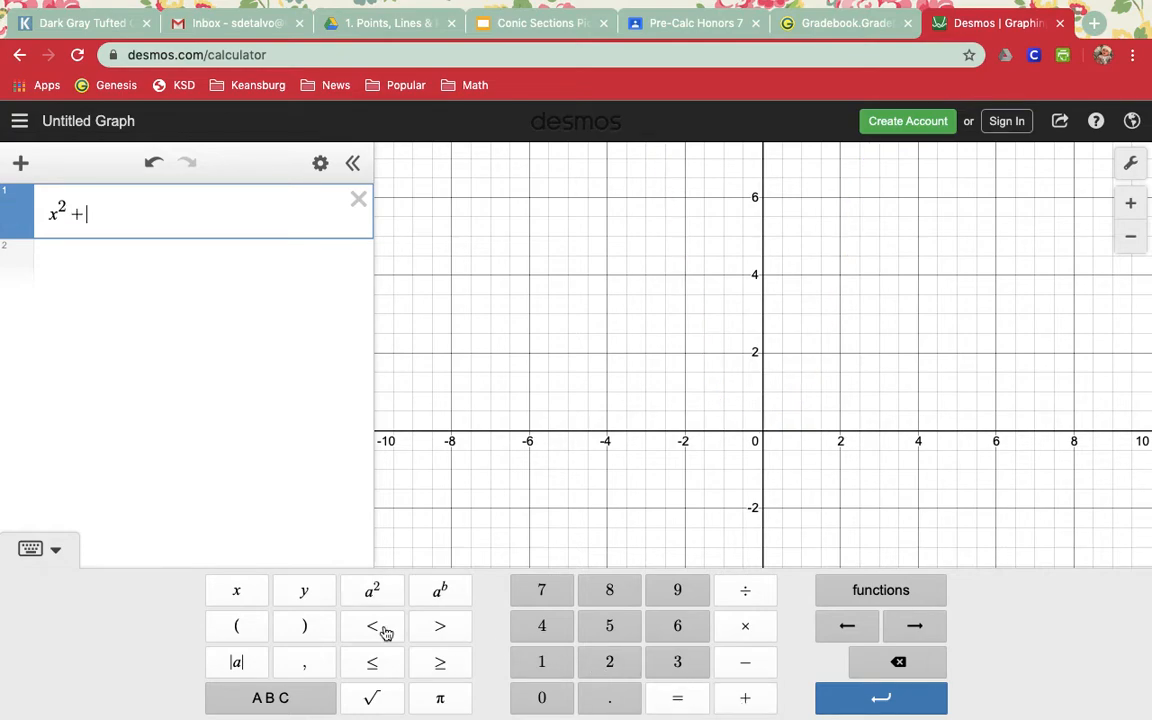
left_click(308, 601)
left_click(376, 593)
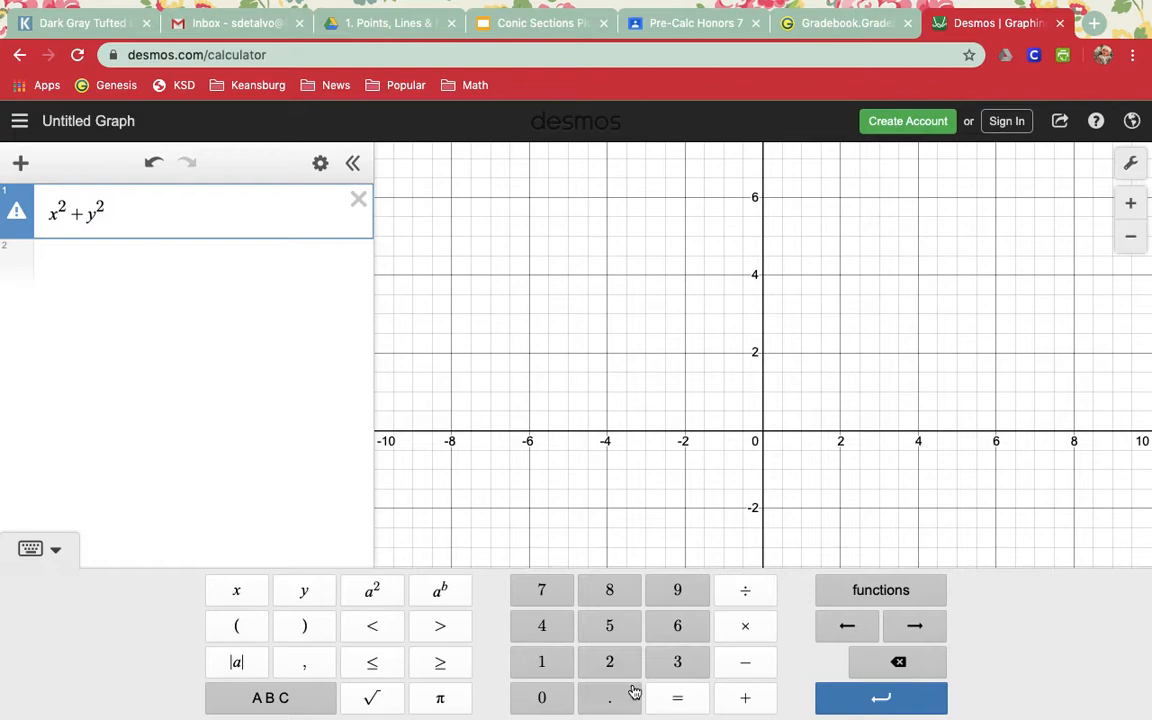
left_click(676, 702)
left_click(546, 630)
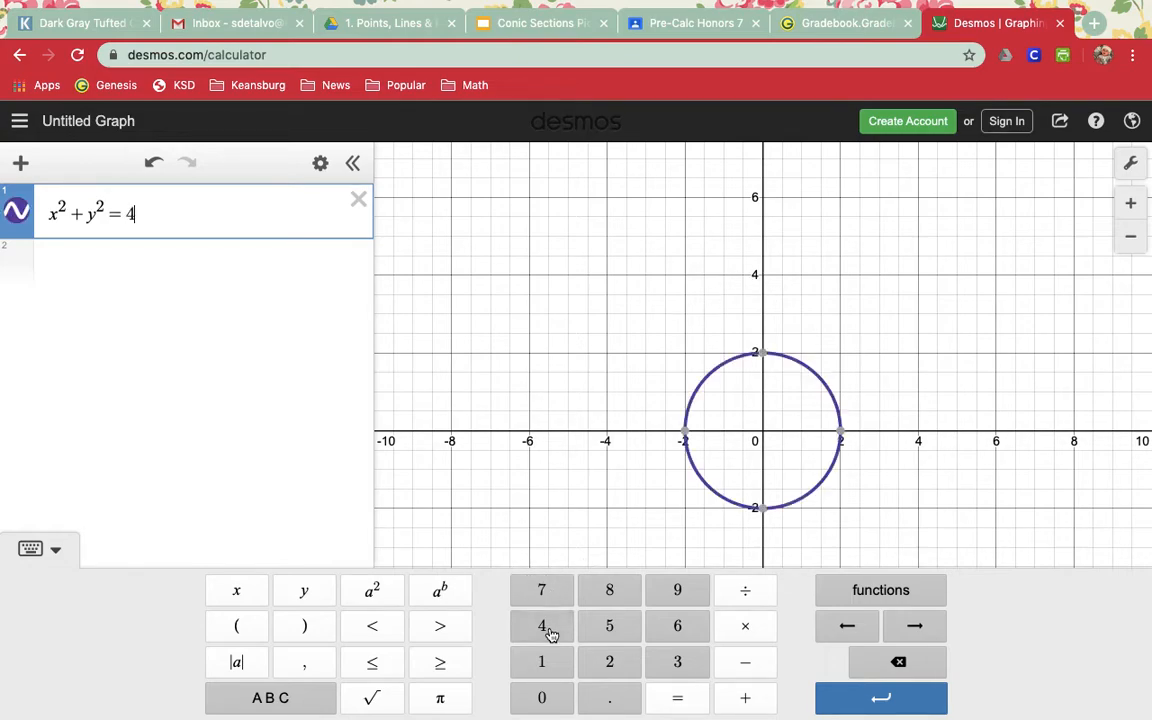
left_click(378, 595)
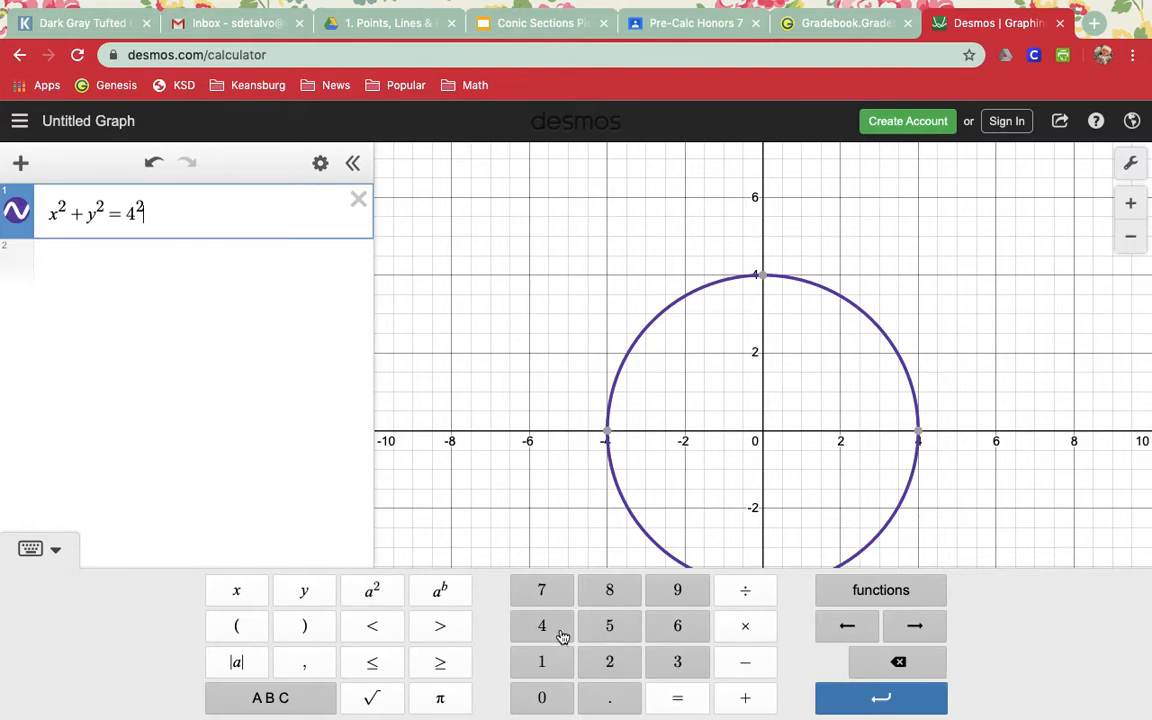
Step: Change the right side of the circle equation to 4.5²
key("BackSpace")
key("BackSpace")
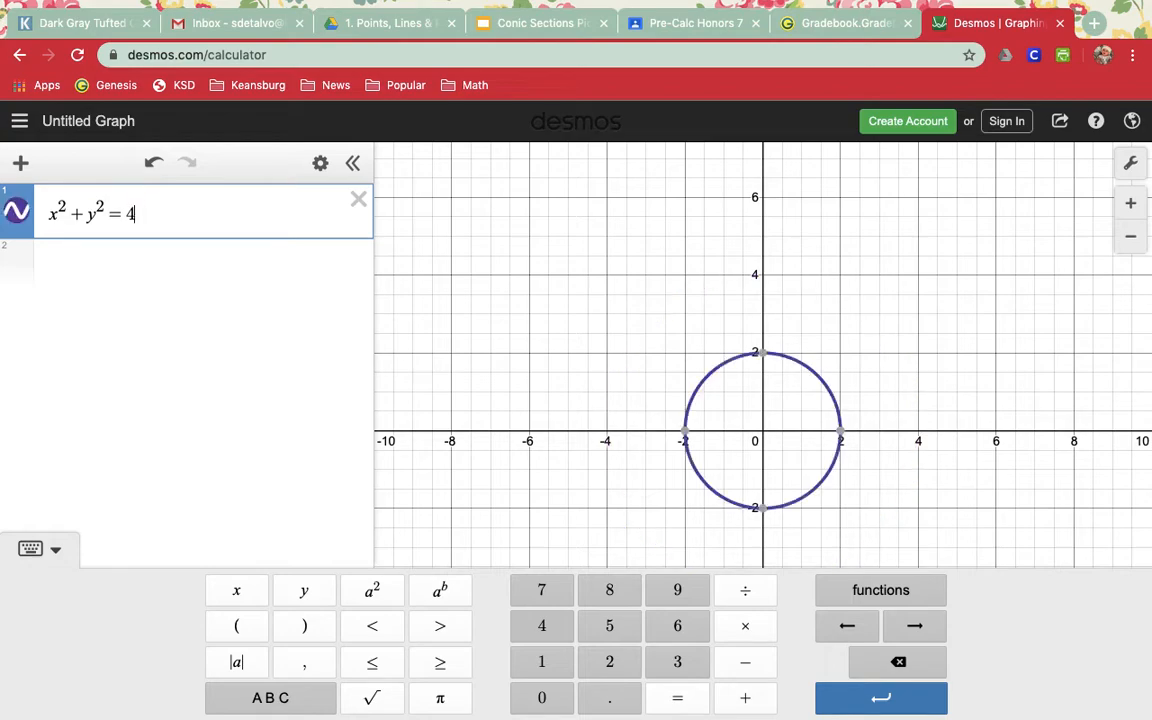
type(".5")
left_click(372, 592)
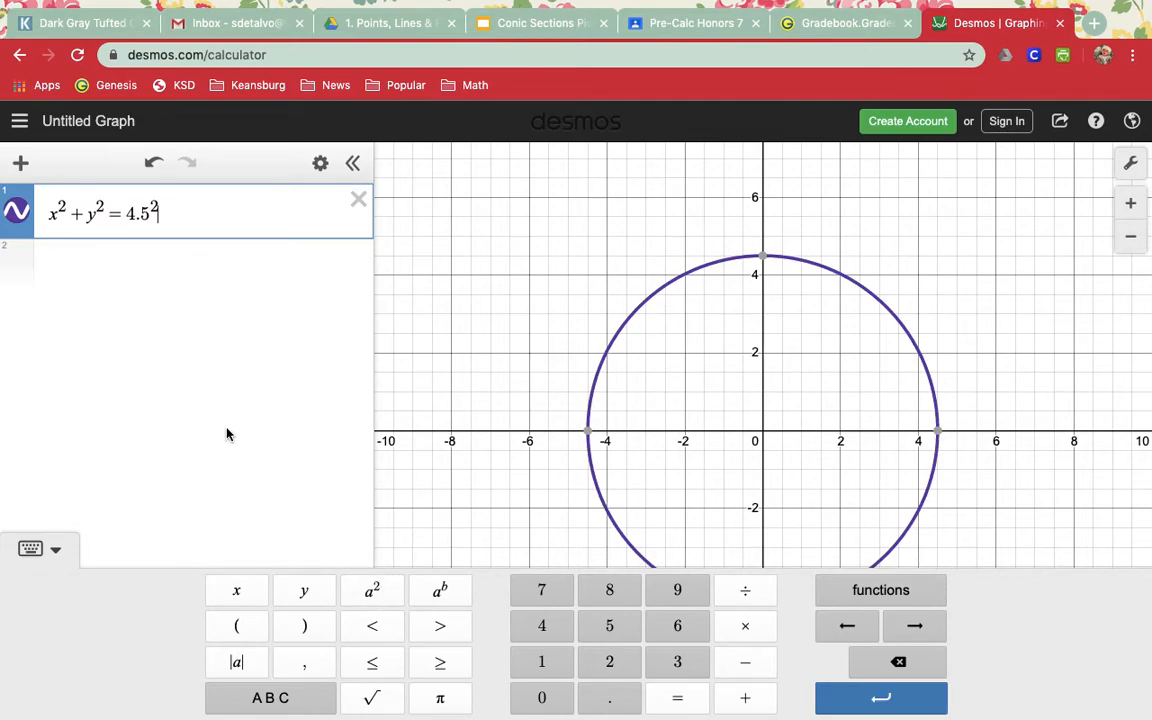
left_click(518, 408)
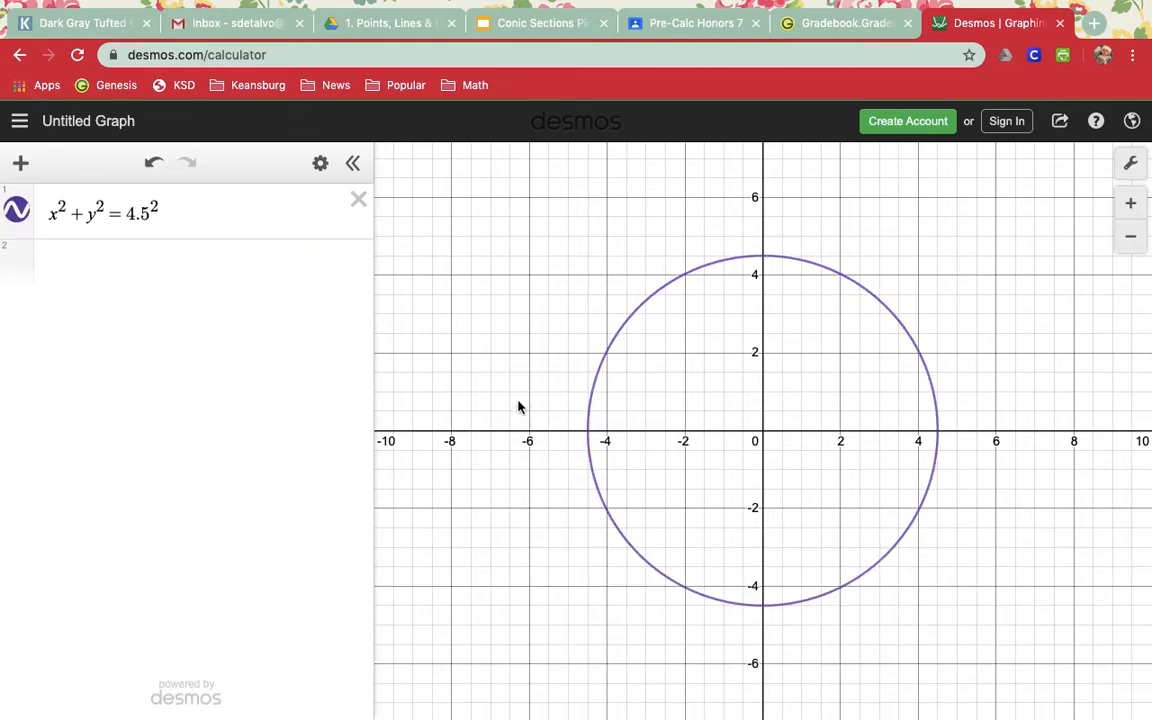
left_click_drag(518, 408, 517, 368)
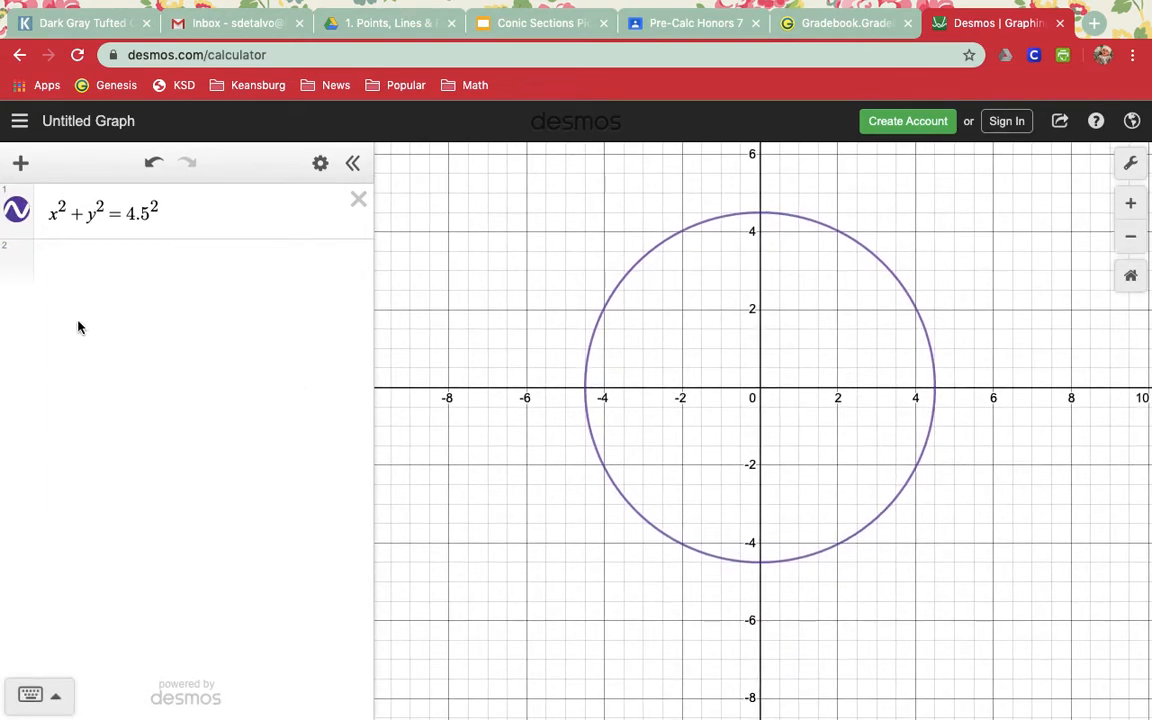
Step: Set the color of the large circle's curve to orange
left_click(16, 213)
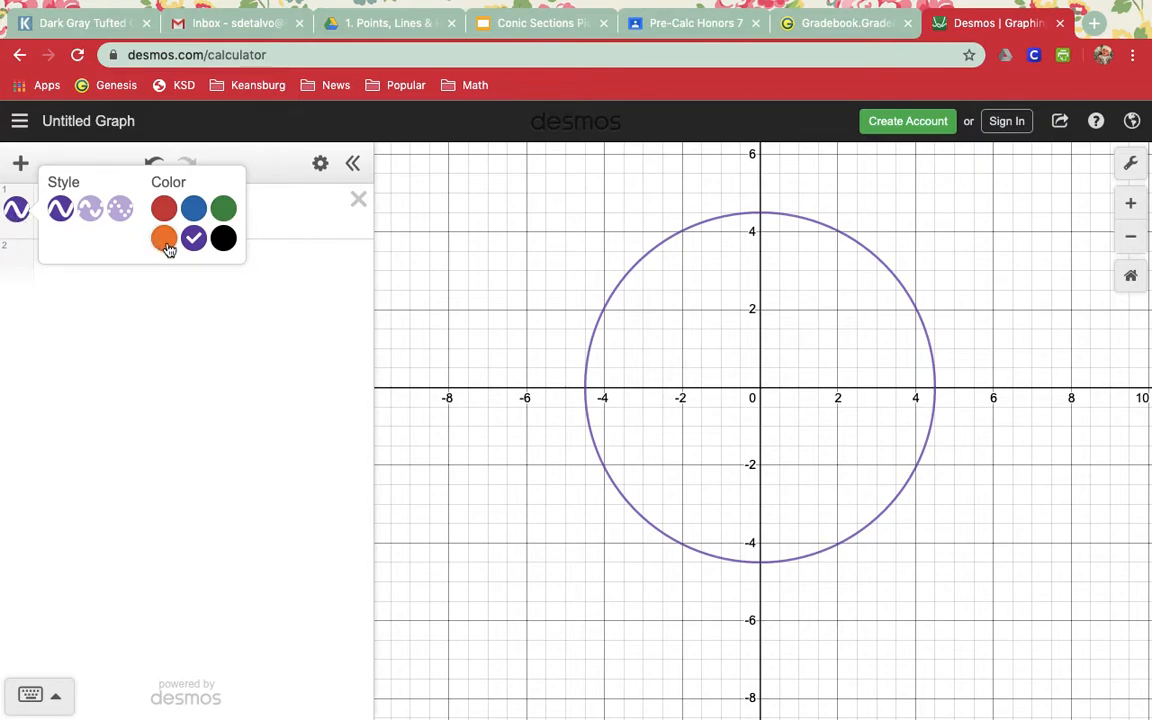
left_click(14, 220)
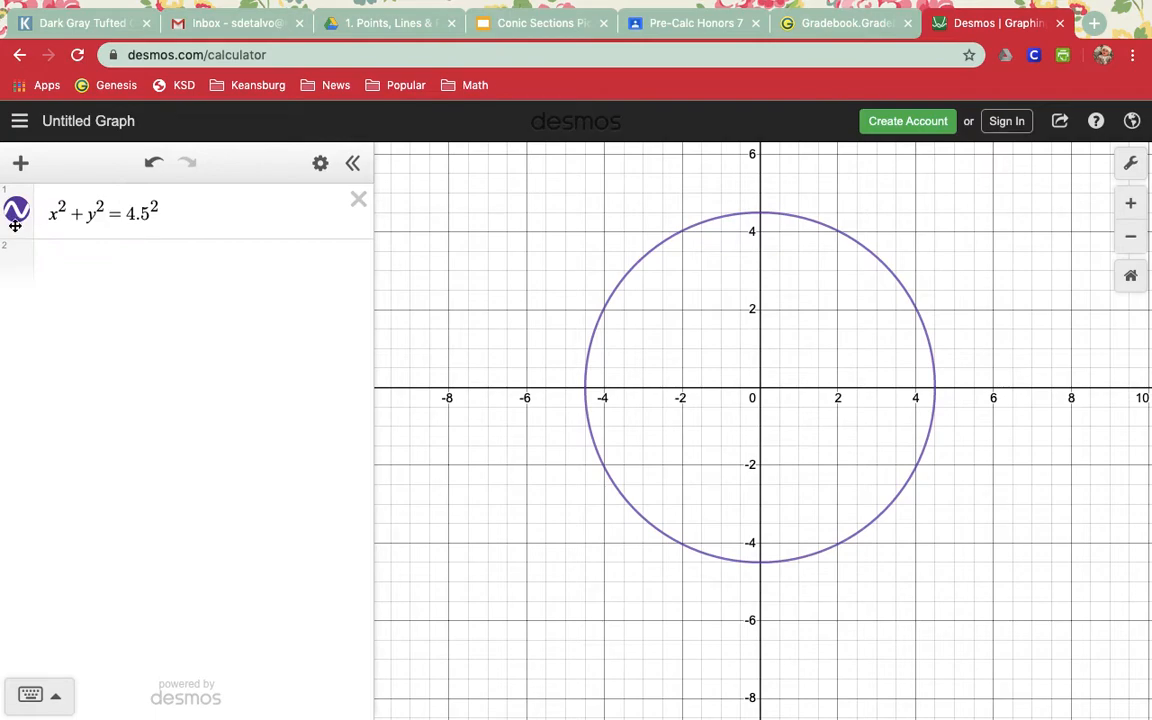
left_click(15, 220)
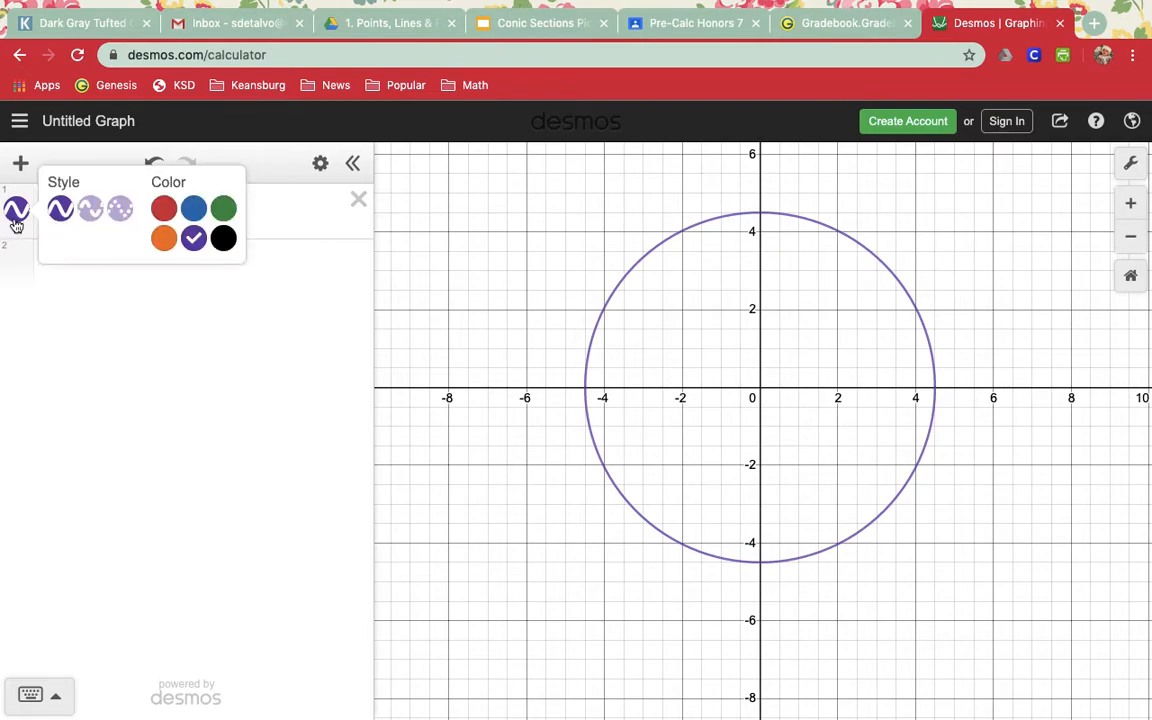
left_click(164, 240)
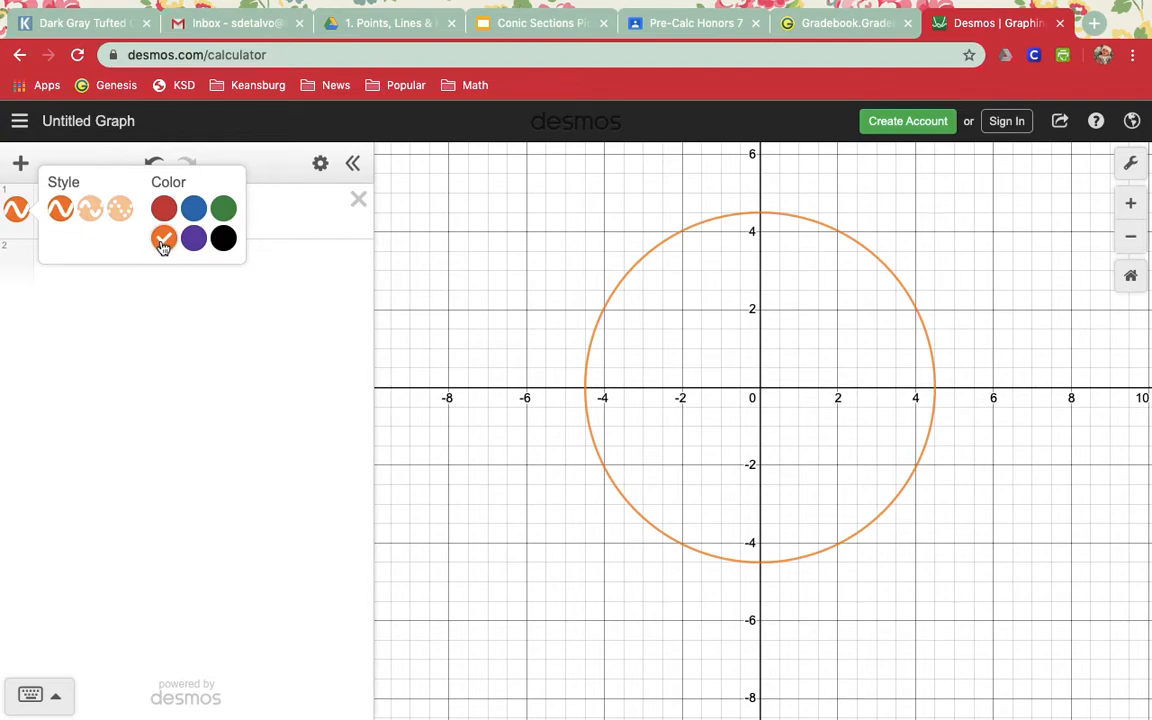
Step: Try the dashed and dotted line styles on the orange circle and return it to a solid line
left_click(90, 216)
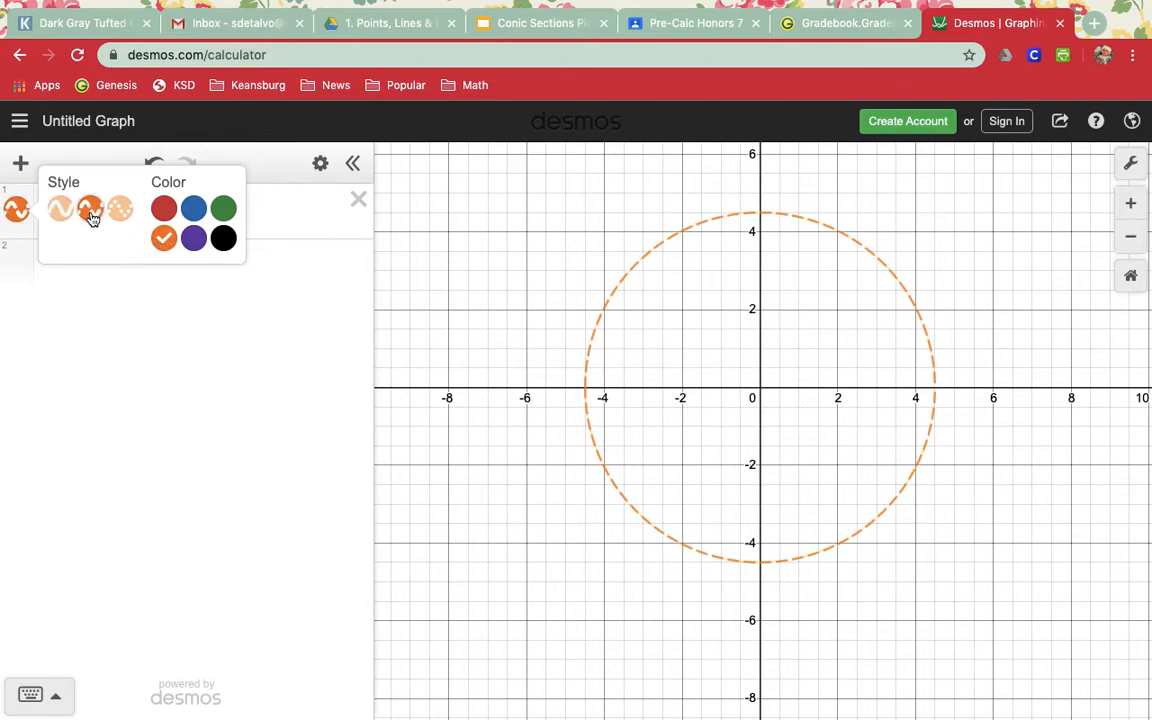
left_click(120, 210)
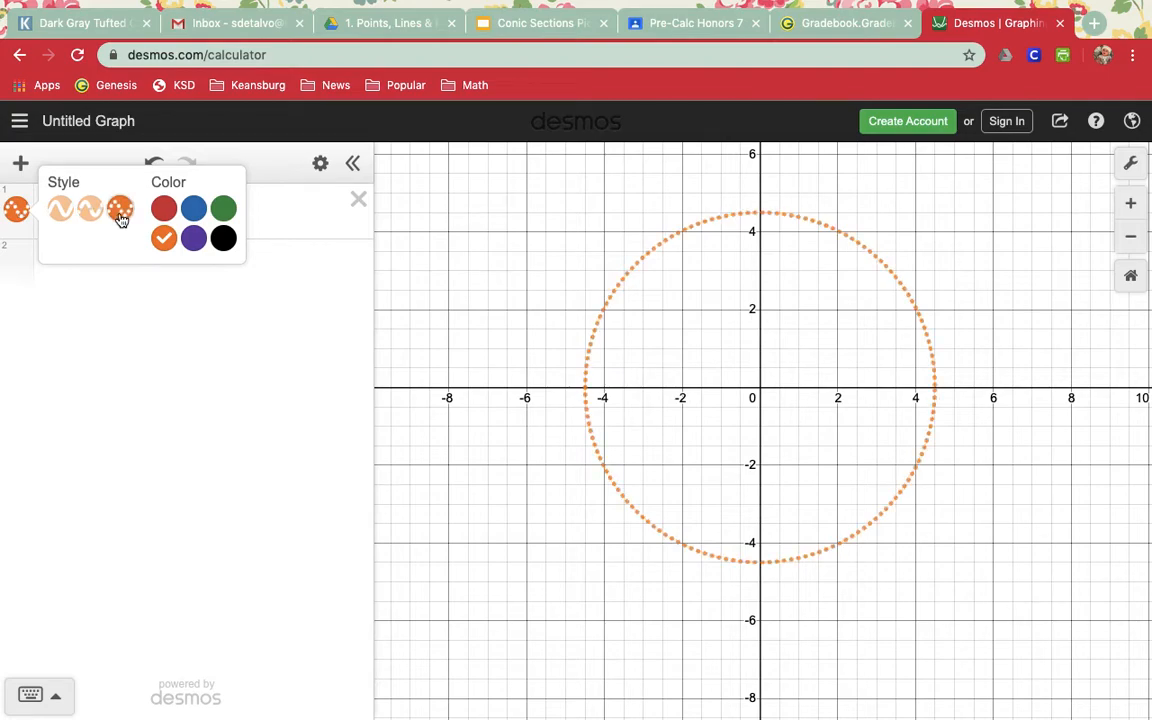
left_click(58, 212)
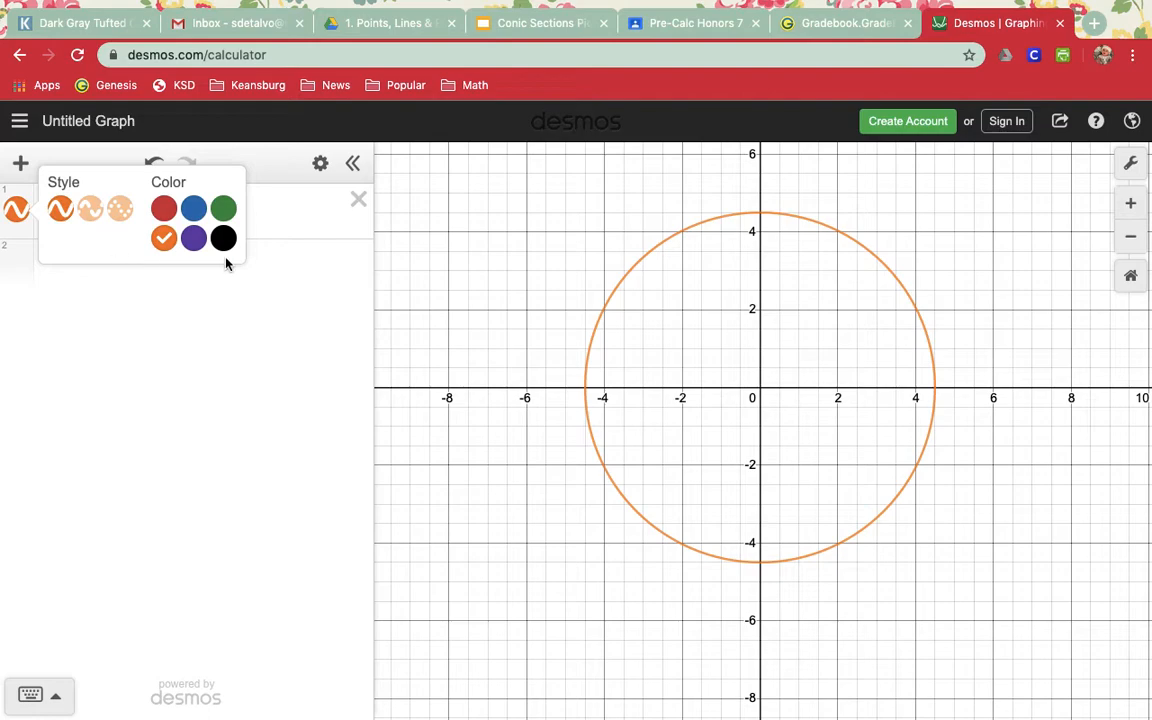
left_click(293, 217)
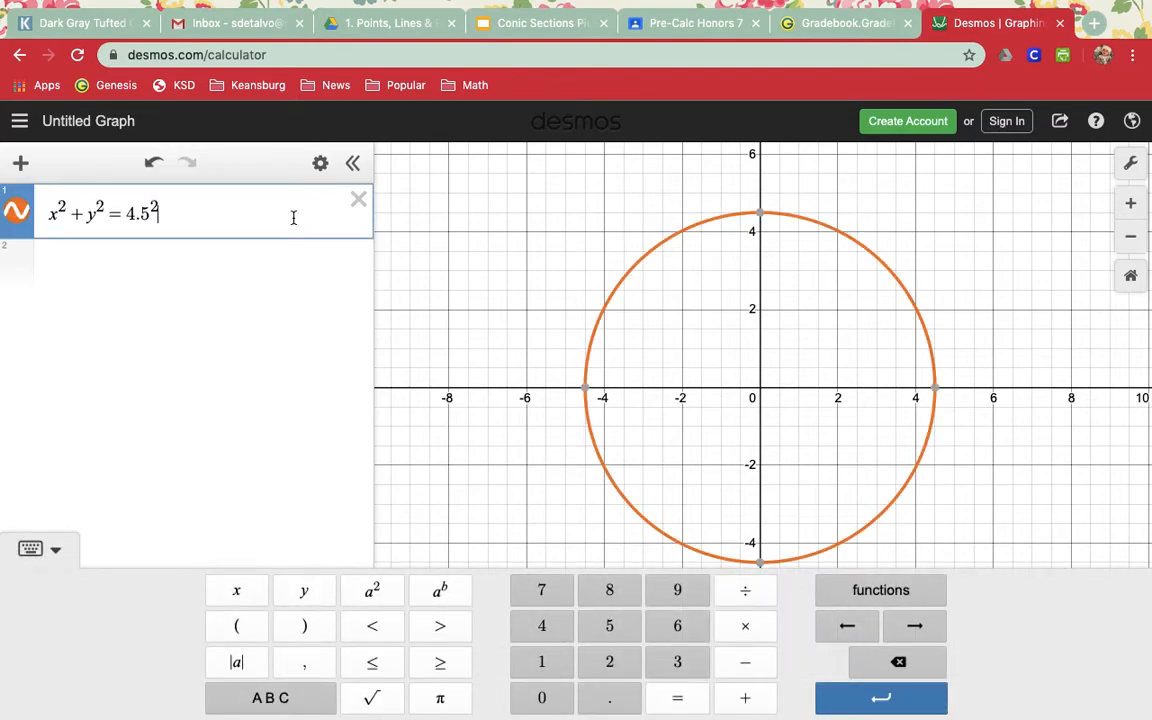
Step: Start a second expression below the orange circle's equation with the term (x + 2)²
left_click(274, 259)
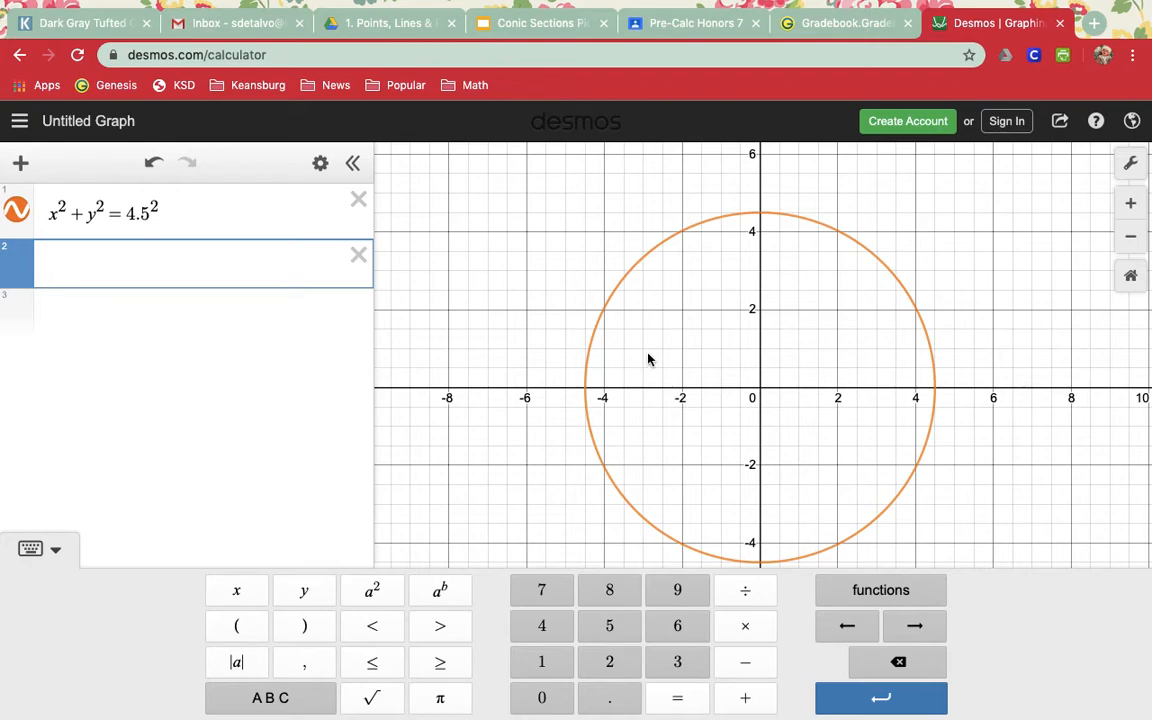
left_click(237, 626)
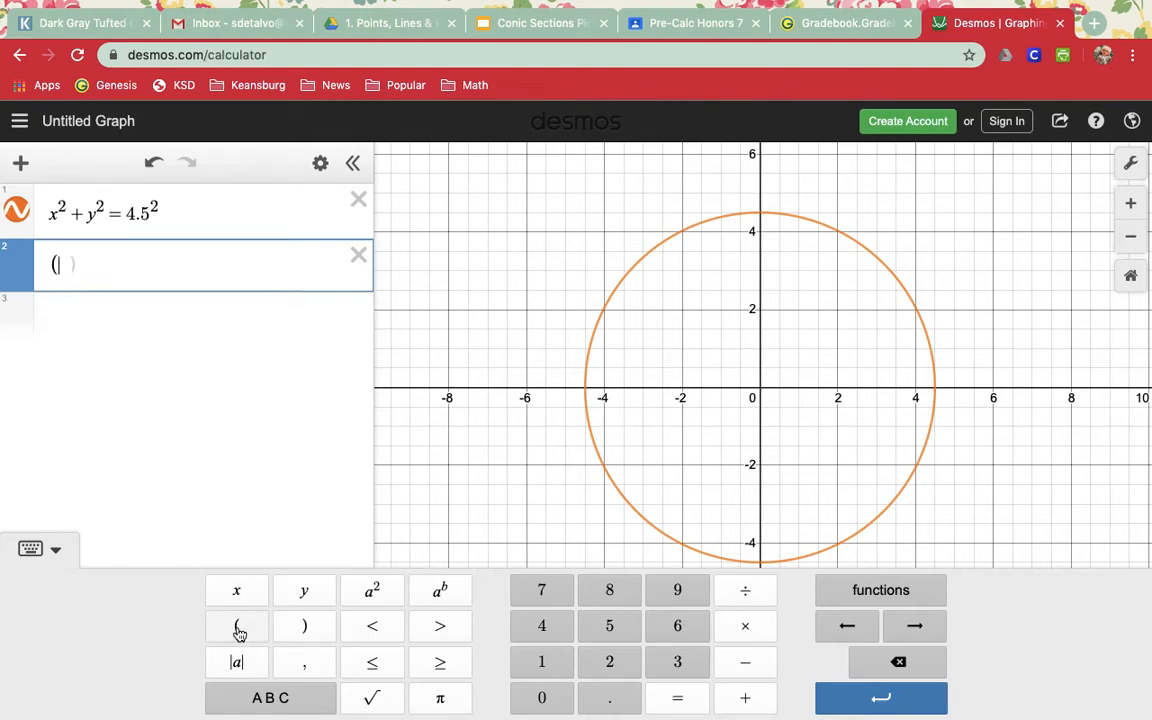
left_click(238, 593)
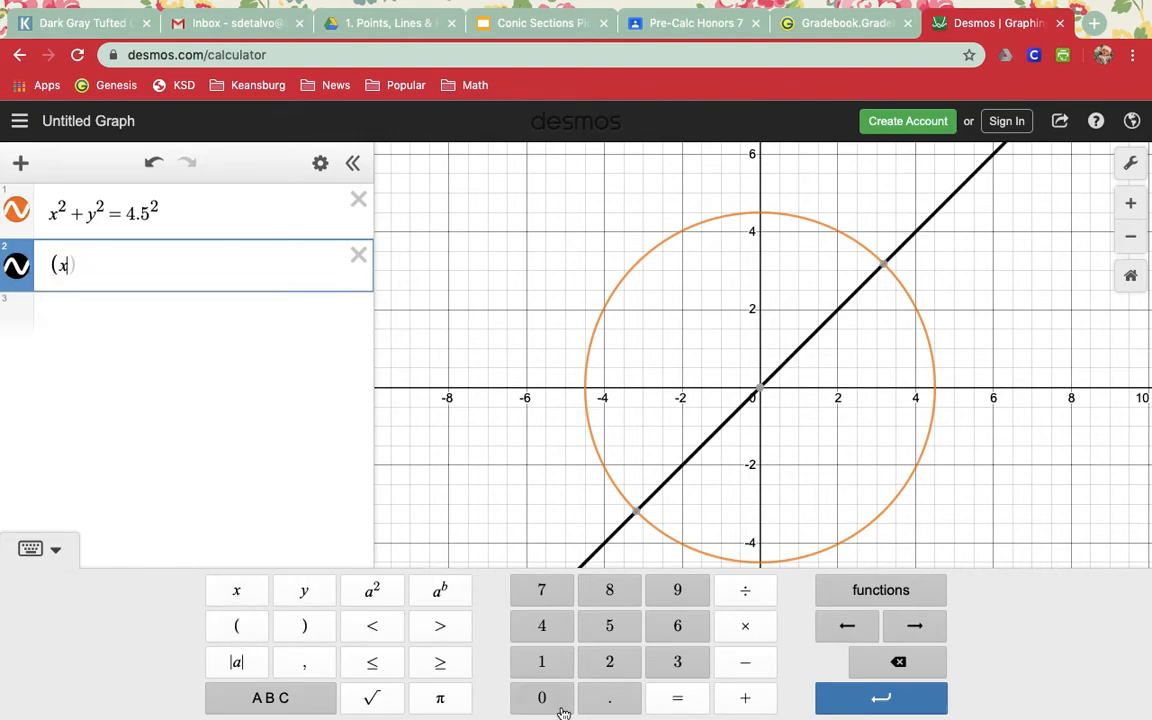
left_click(741, 699)
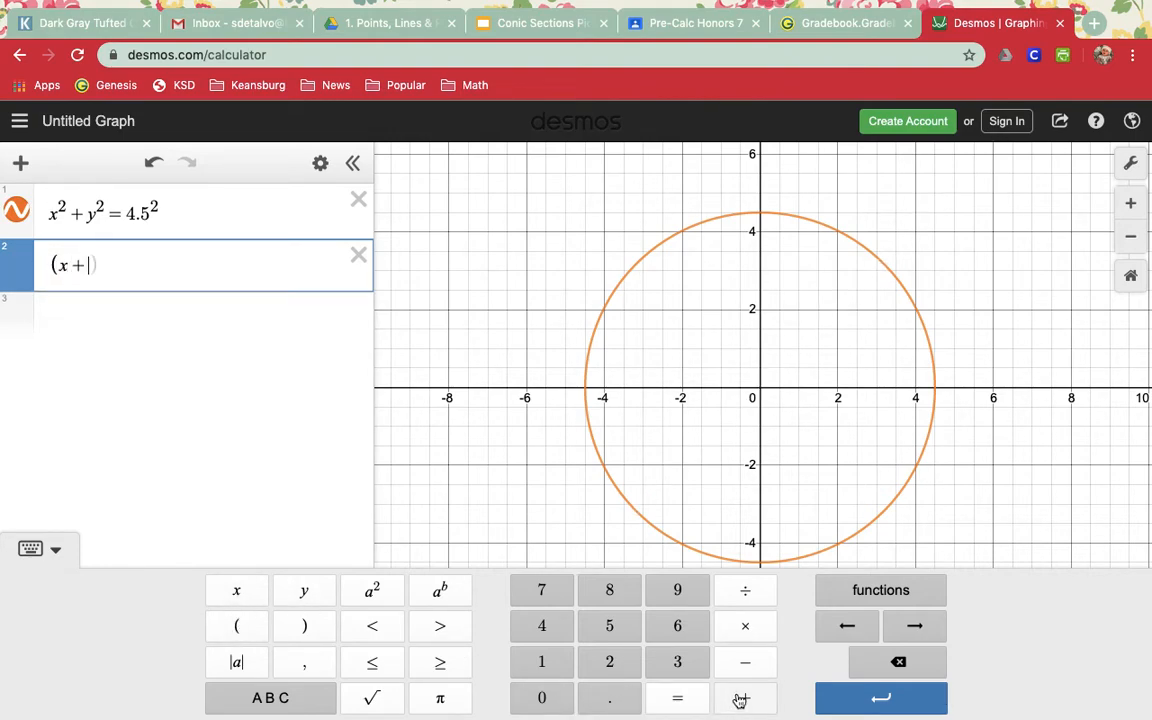
left_click(609, 662)
left_click(320, 622)
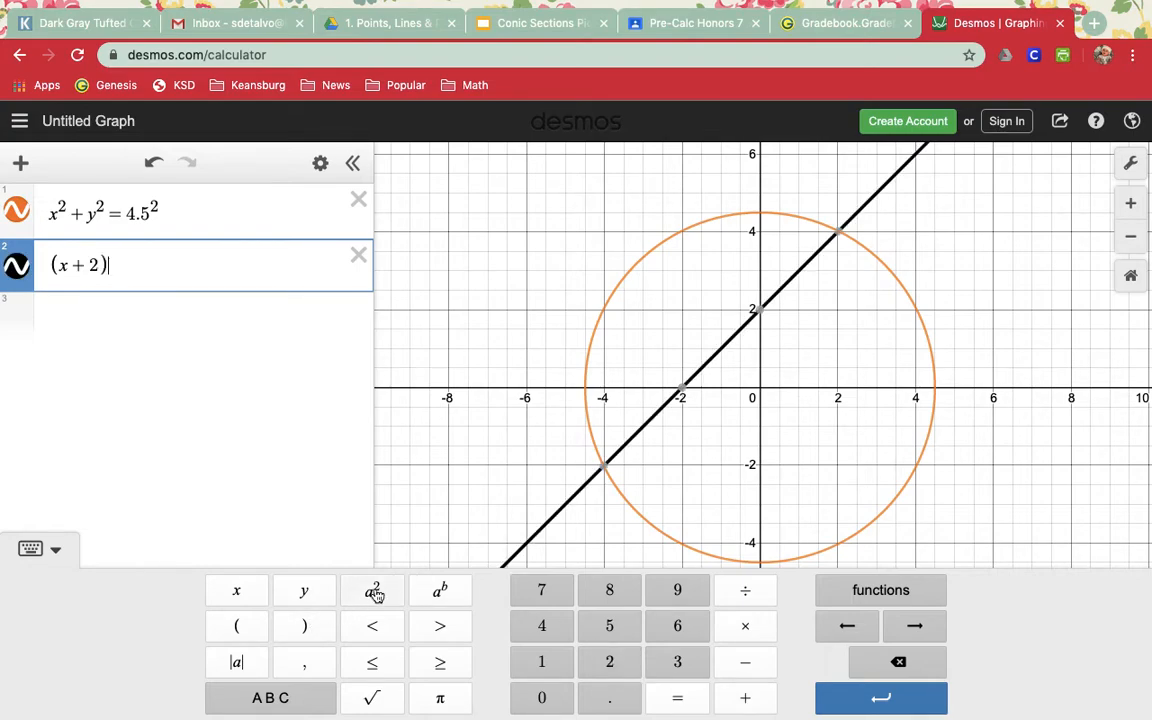
left_click(380, 590)
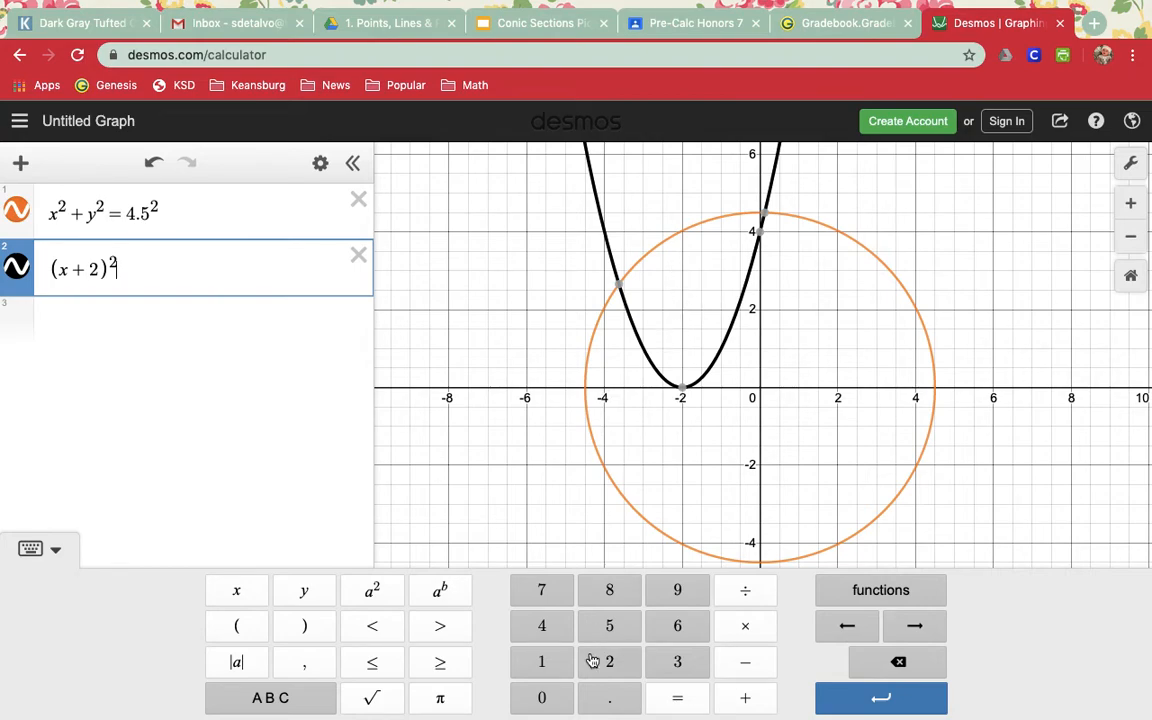
Step: Complete the second expression as a circle equation by adding + (y − 2)² = 1
left_click(745, 698)
left_click(236, 626)
left_click(304, 594)
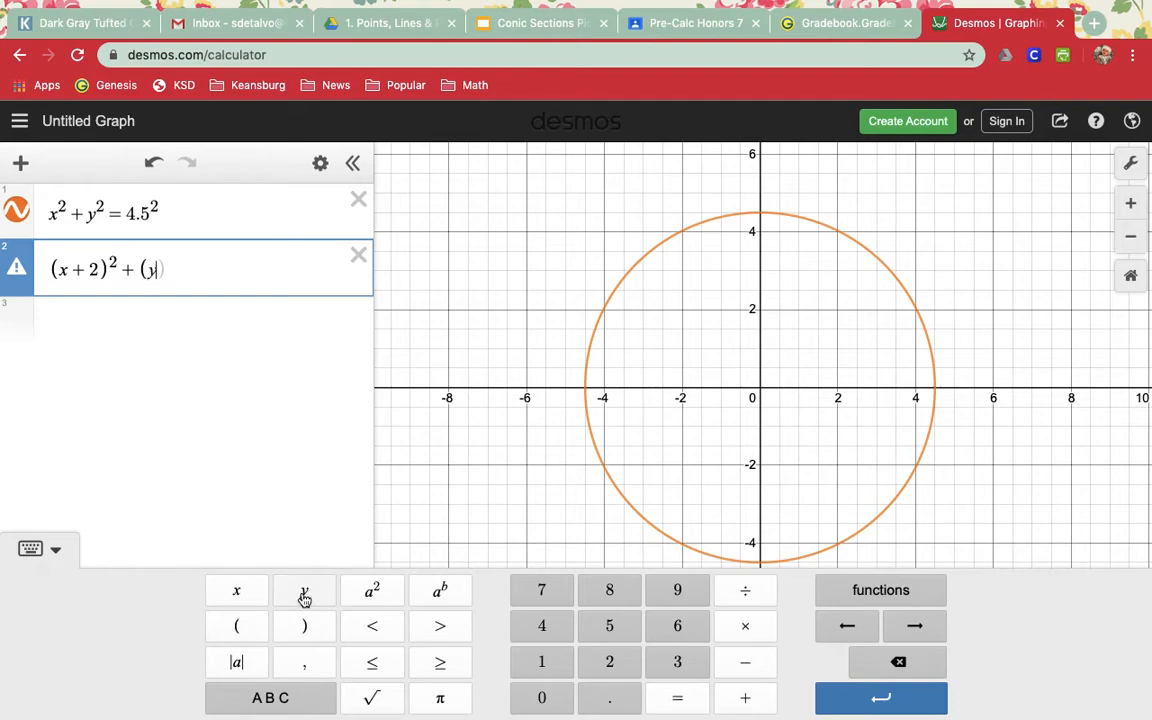
left_click(745, 662)
left_click(609, 662)
left_click(304, 626)
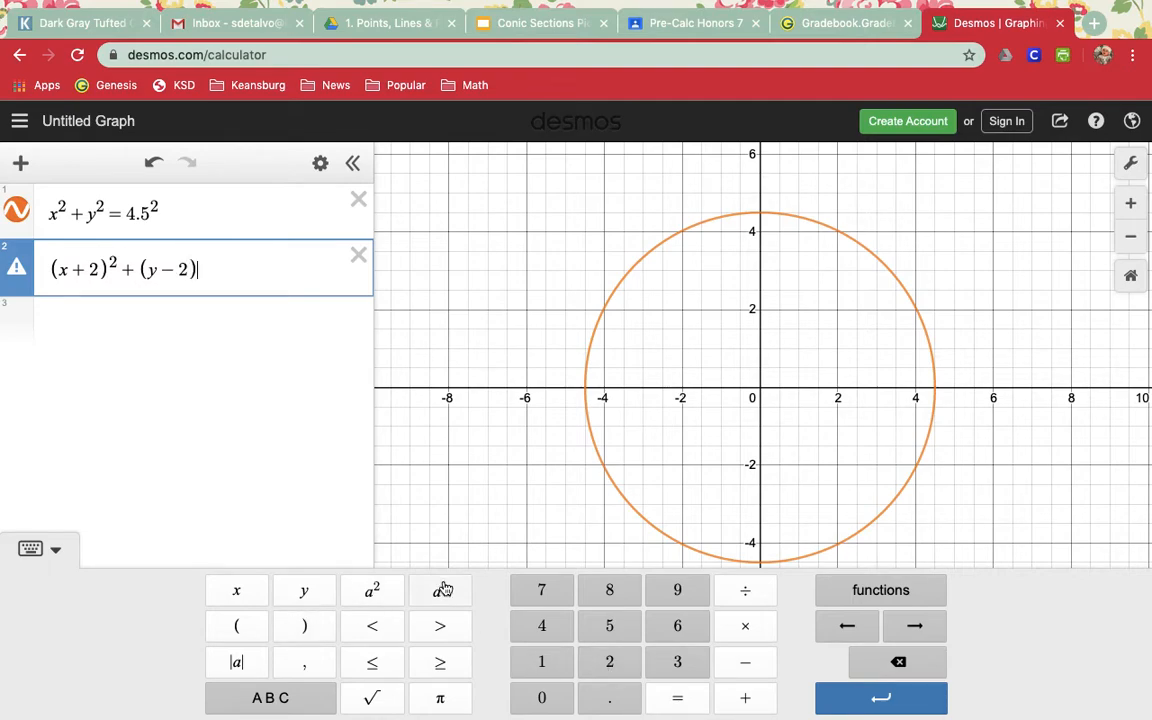
left_click(373, 594)
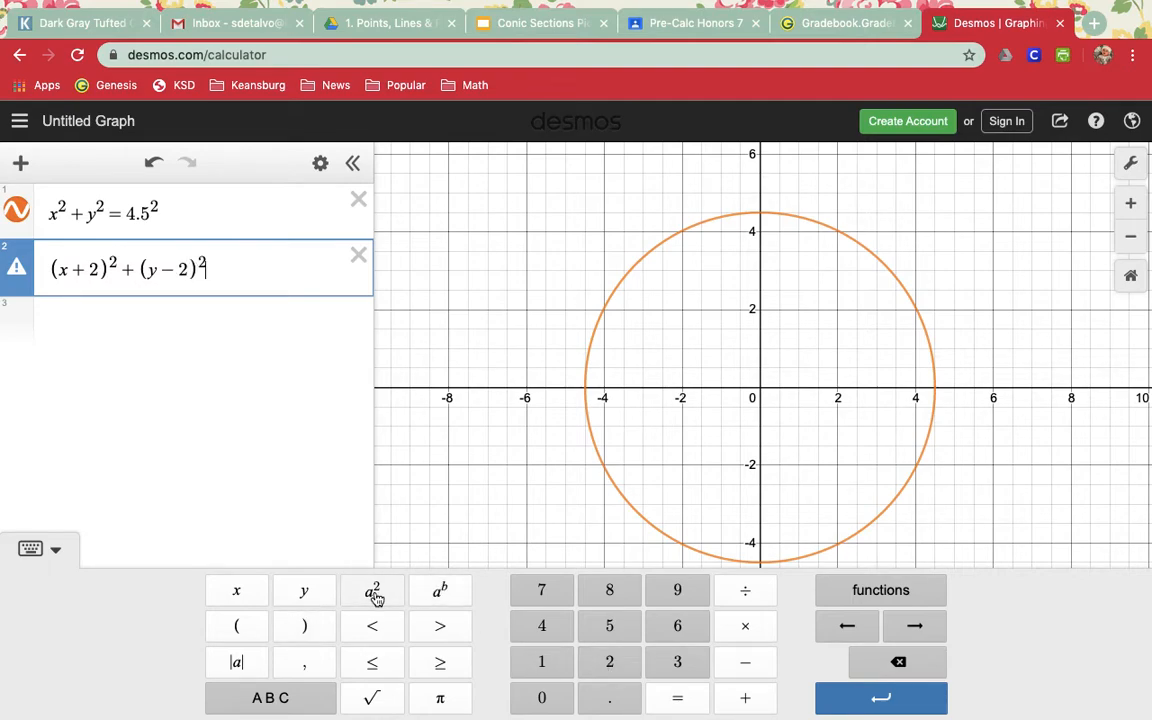
left_click(677, 697)
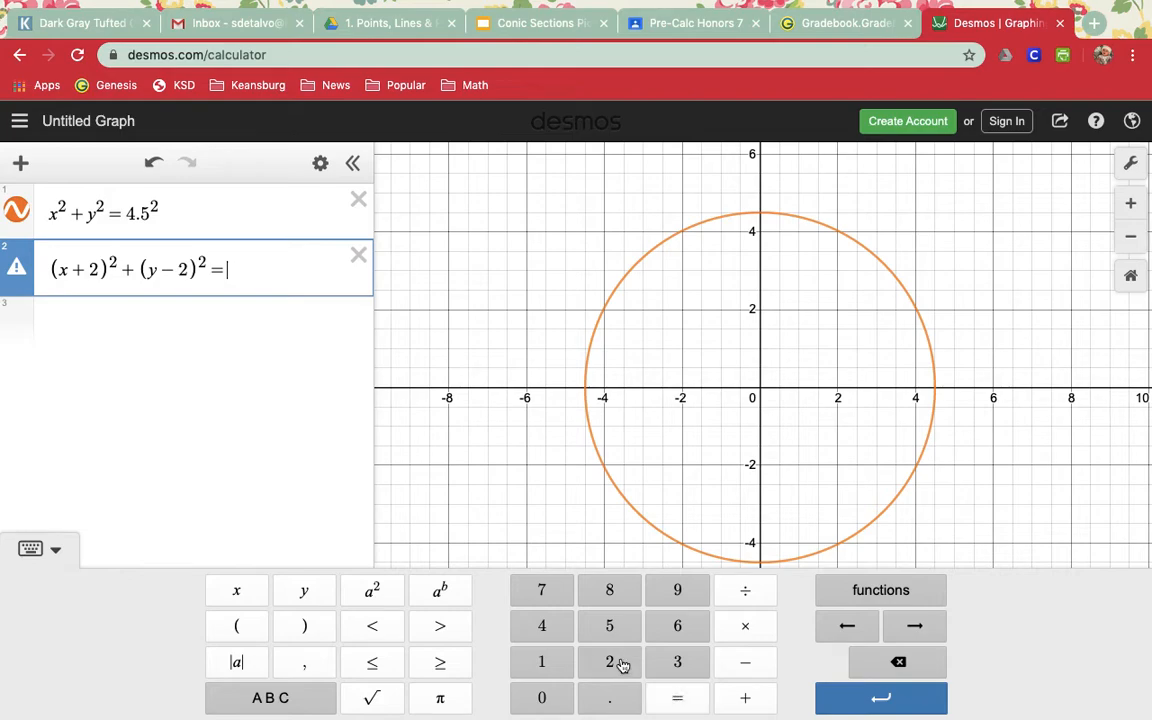
left_click(545, 662)
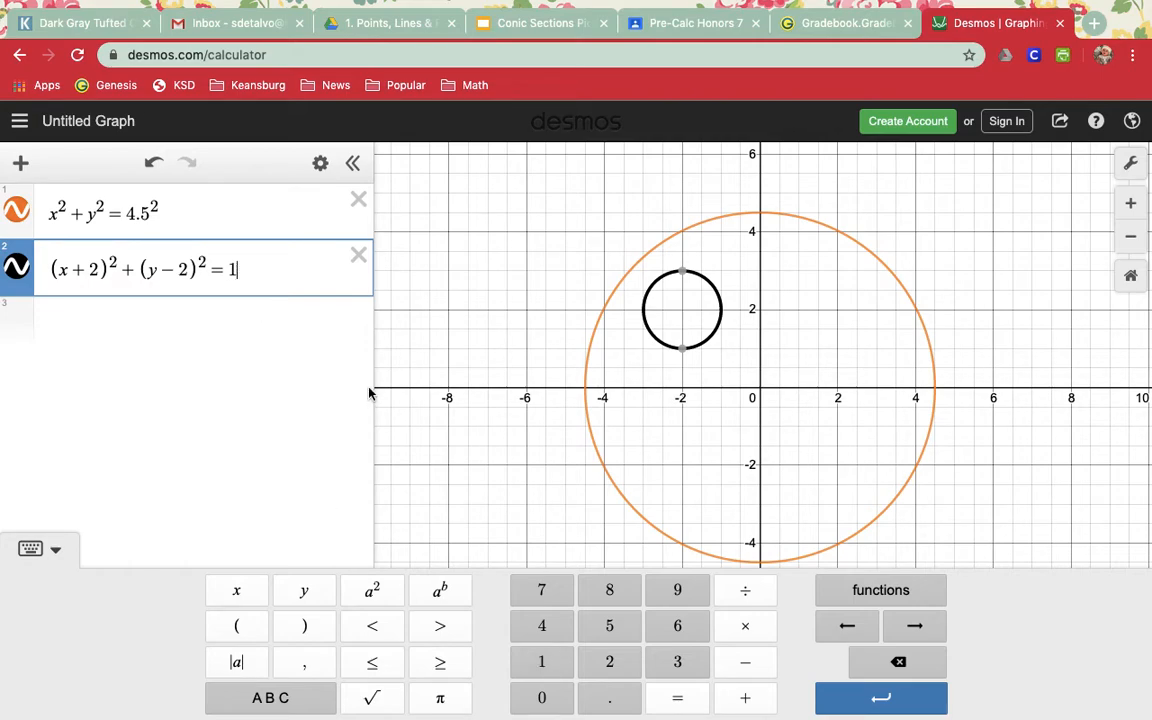
Step: Change the right side of the small circle's equation to .5
key("BackSpace")
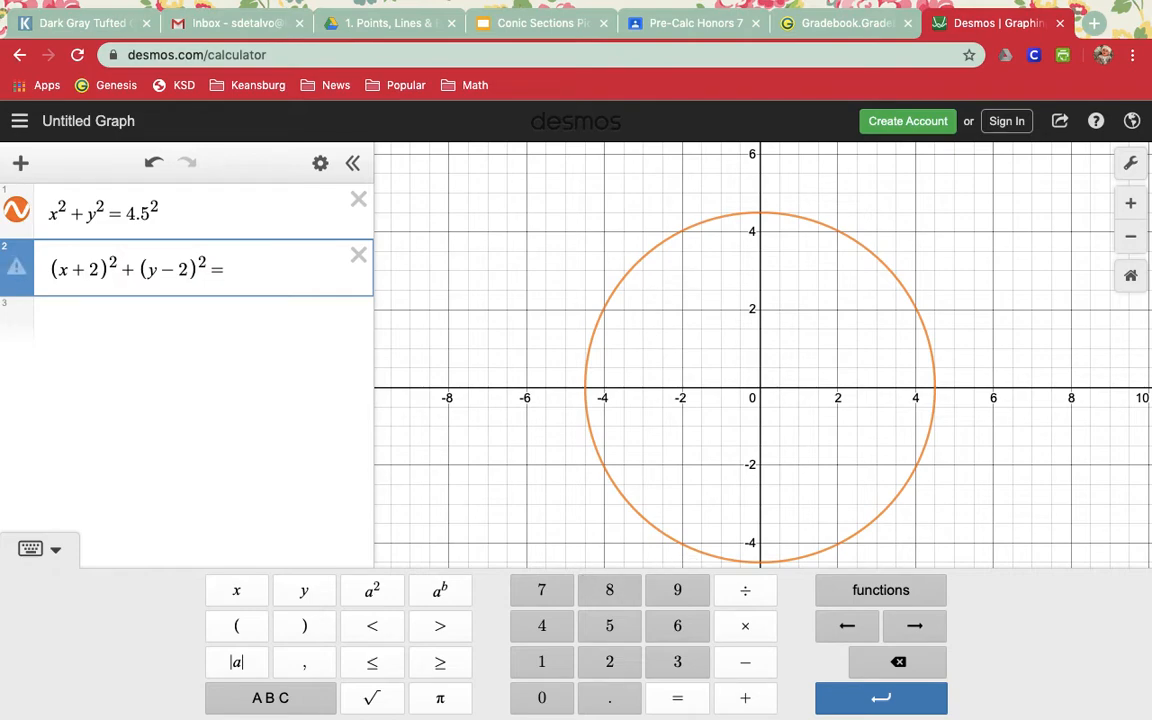
left_click(609, 697)
left_click(610, 626)
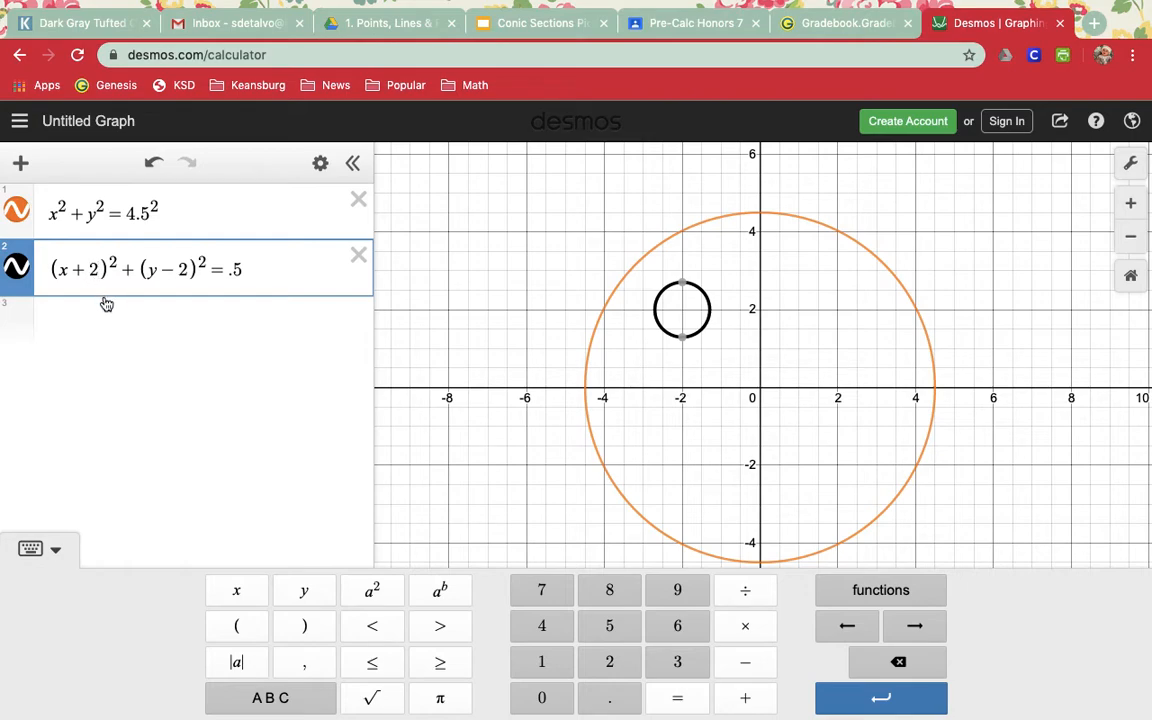
Step: Move the small circle's center by changing its equation's terms to (x + 1.75)² and (y − 1.5)²
left_click(97, 268)
key("BackSpace")
type("1.75")
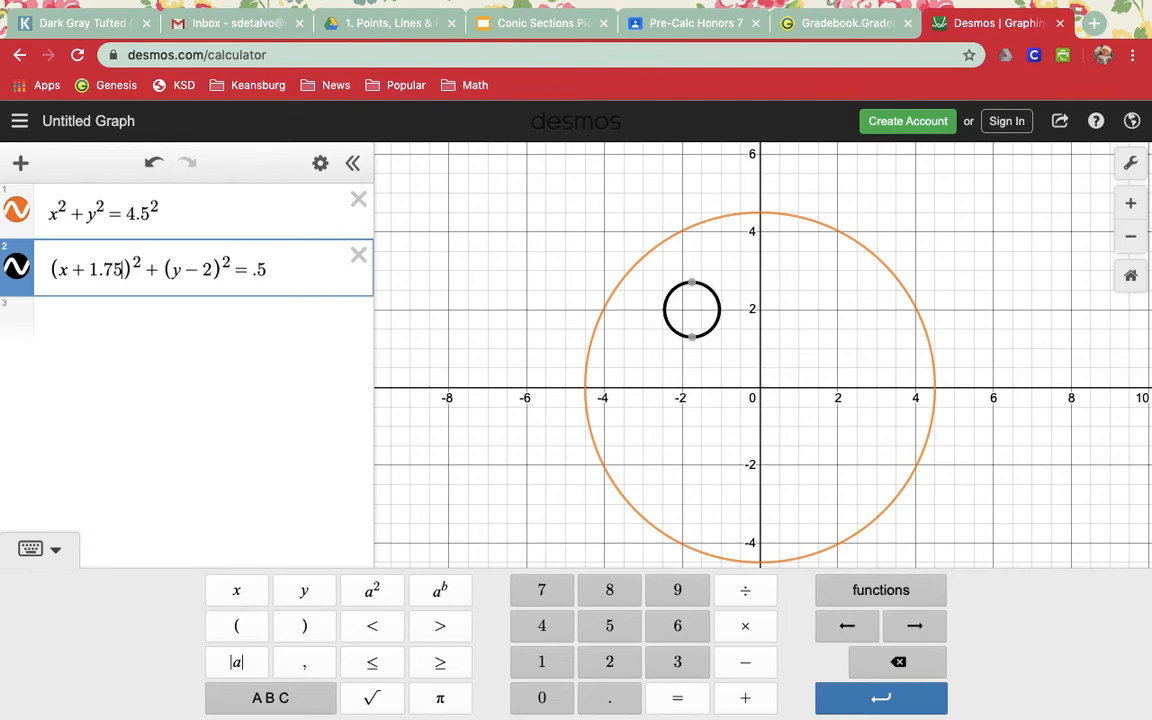
left_click(212, 268)
key("BackSpace")
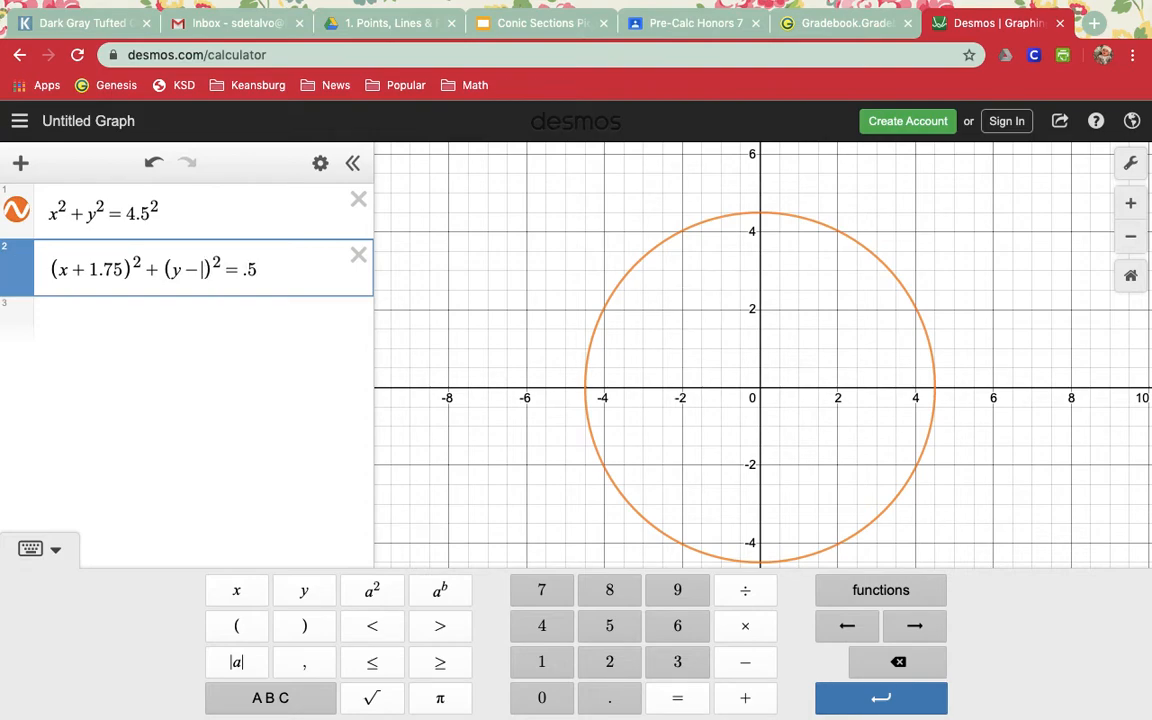
type("1.5")
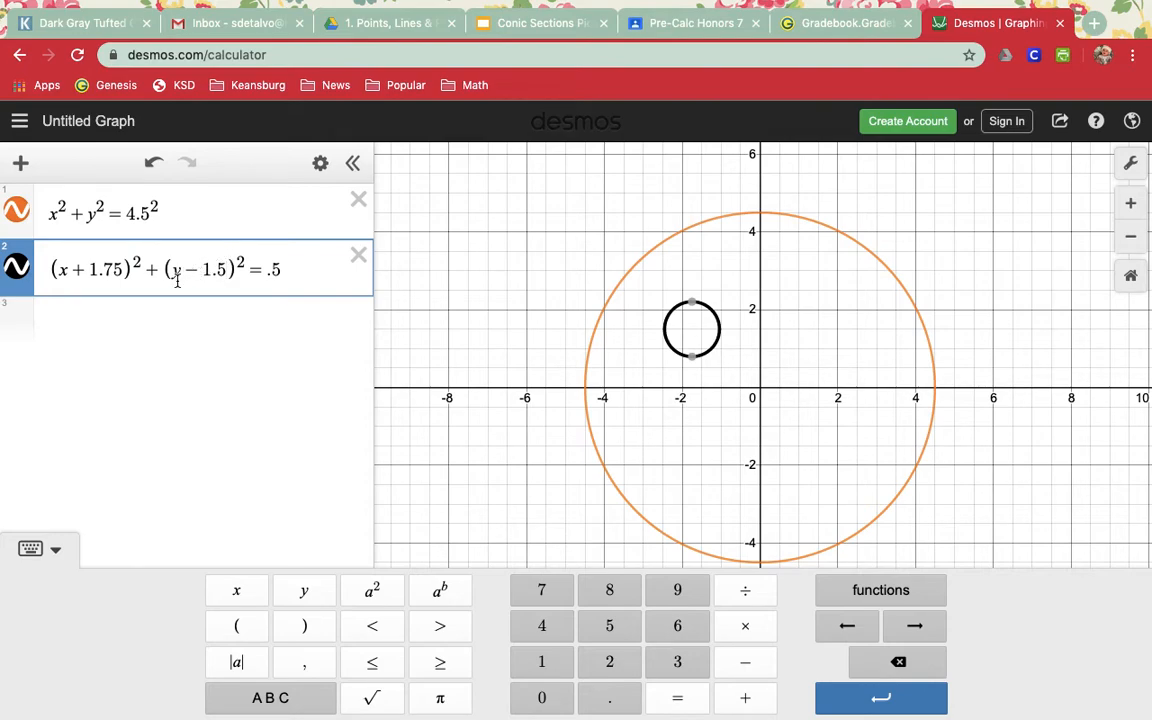
Step: Copy the small black circle's equation into a third expression as (x + 1.75)² + (y − 1.5)² = .5
left_click_drag(283, 268, 60, 270)
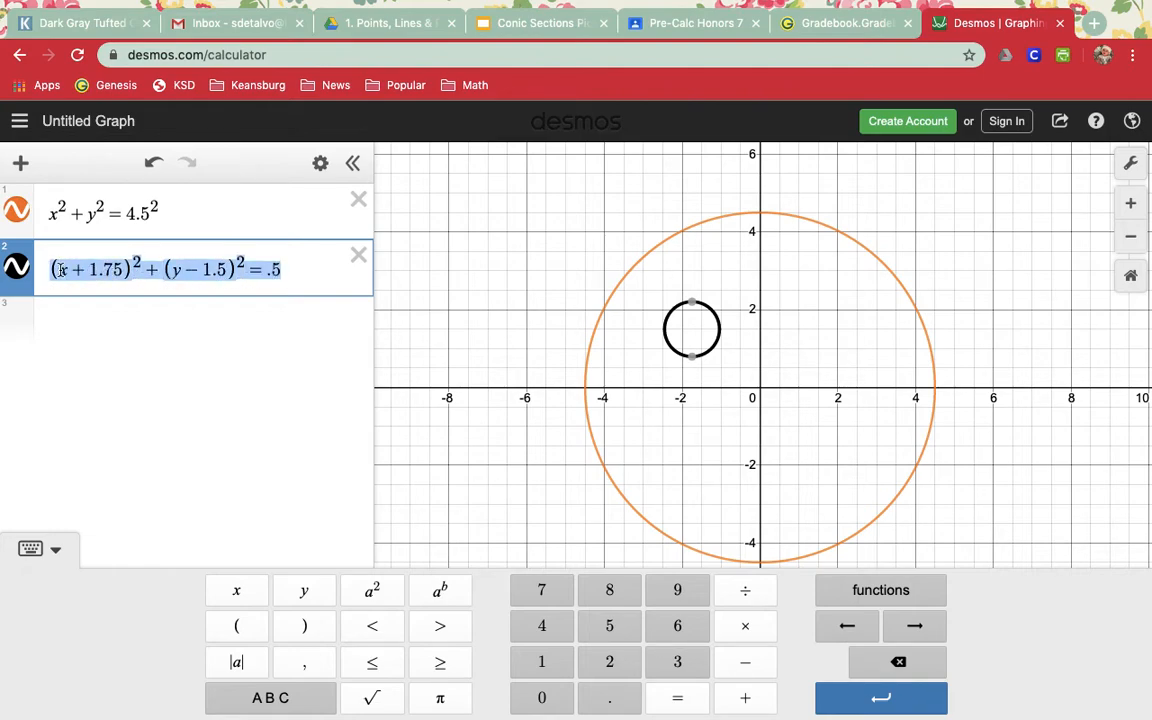
left_click(86, 322)
type("(x+1.75)^2+(y-1.5)^2=.5")
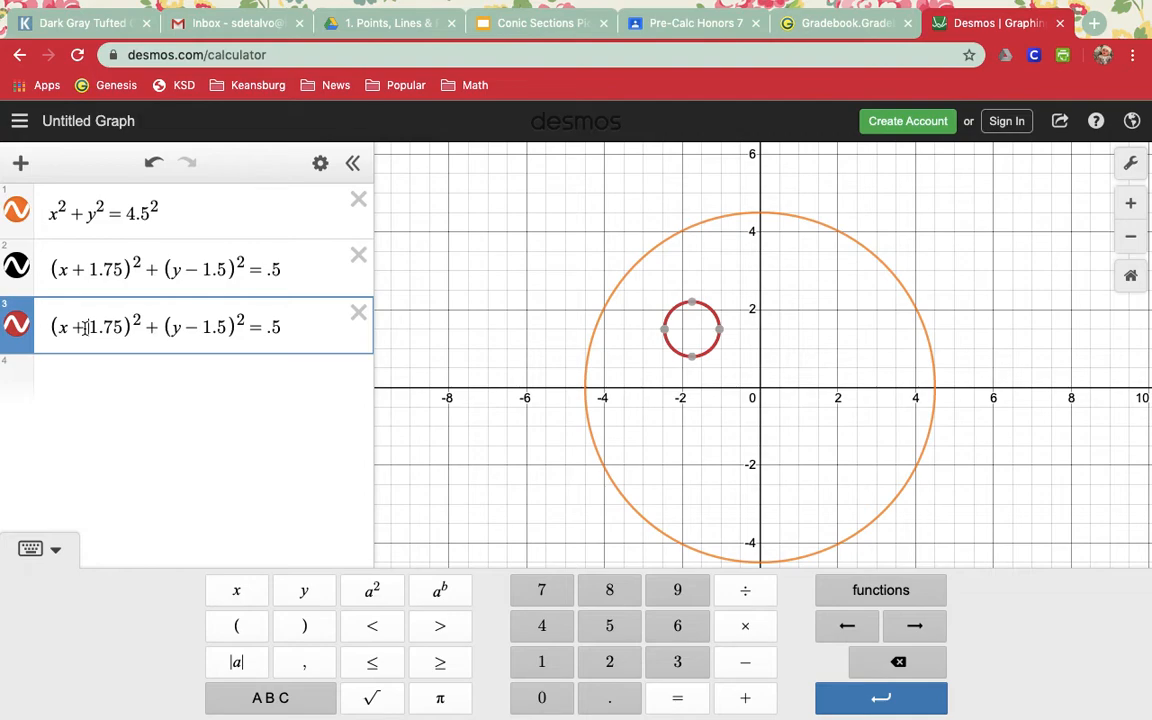
Step: Mirror the copied circle across the y-axis by changing its x term to (x − 1.75)², and color it black
key("BackSpace")
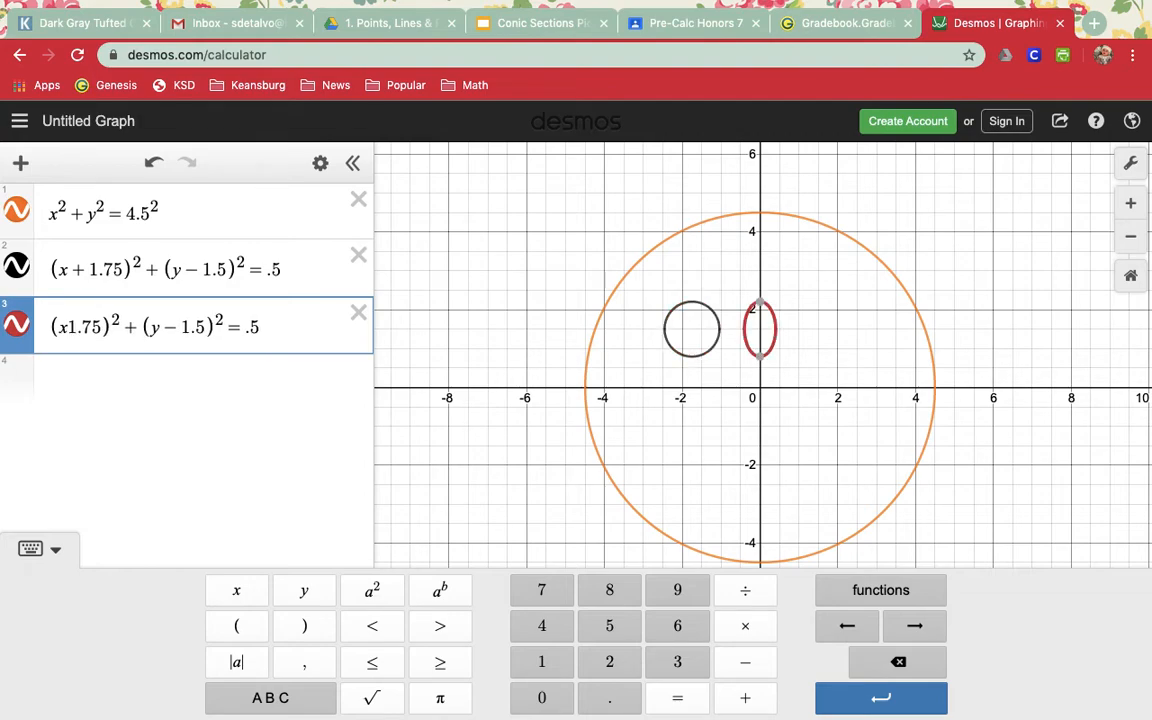
type("-")
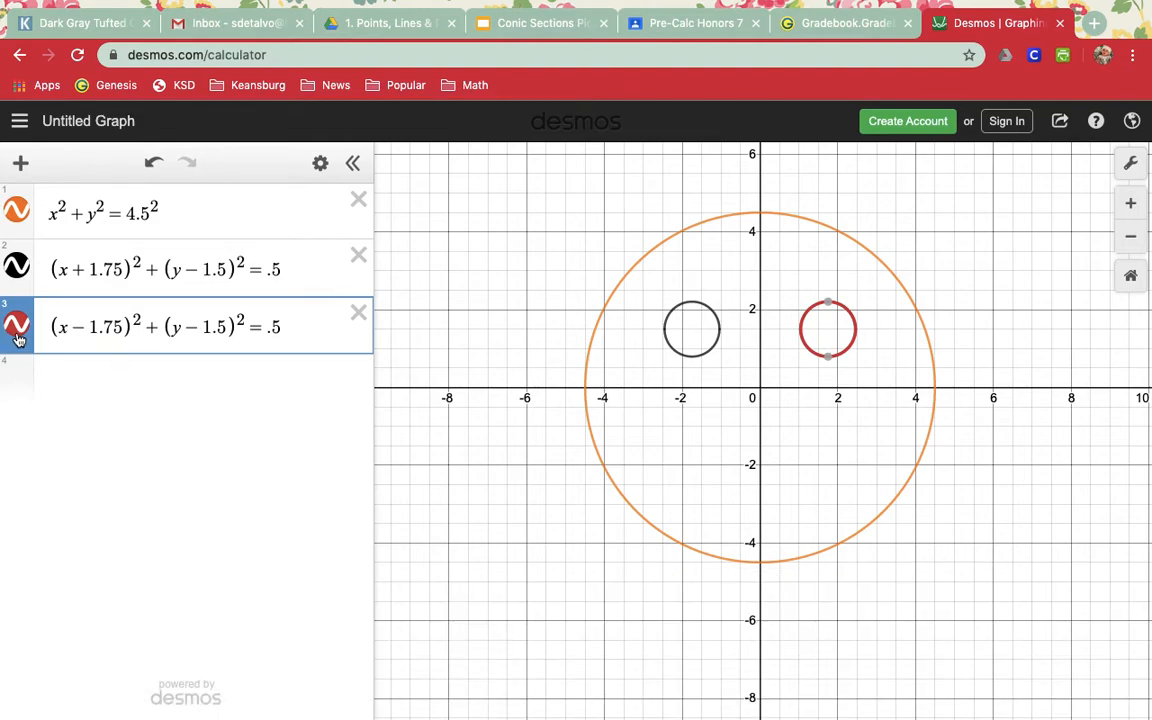
left_click(17, 339)
left_click(224, 353)
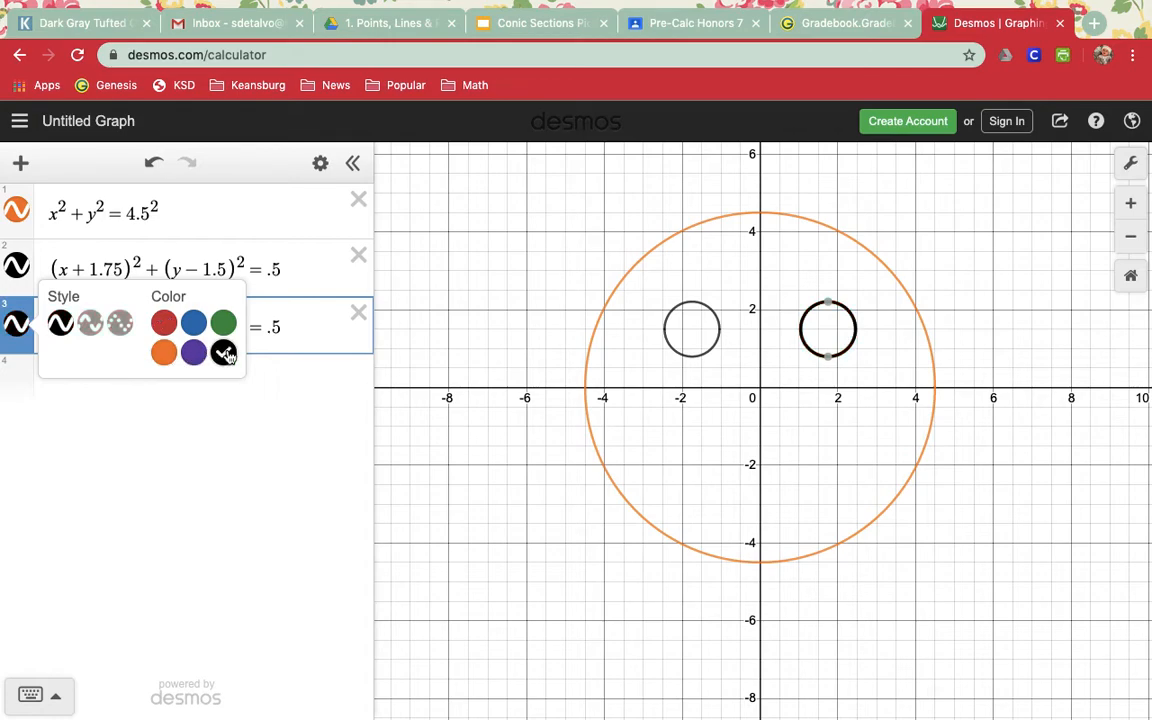
Step: Enter the parabola y = (x)² − 2 as the fourth expression, below the two small circles' equations
left_click(301, 381)
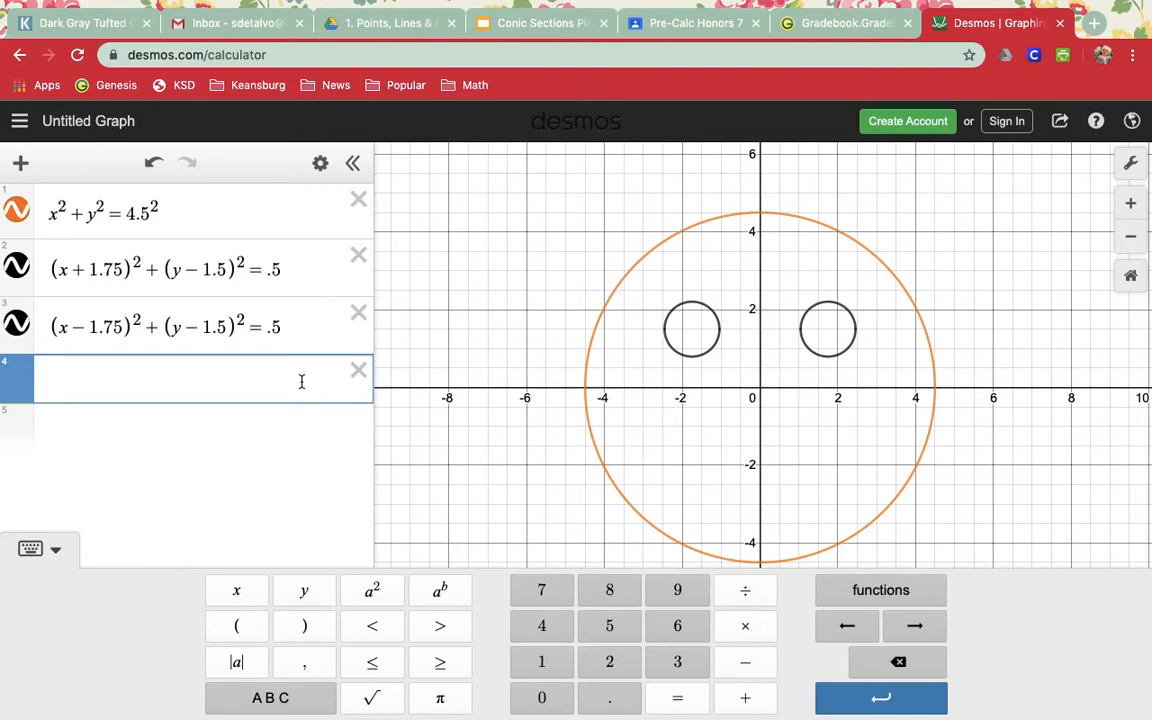
left_click(304, 590)
left_click(680, 700)
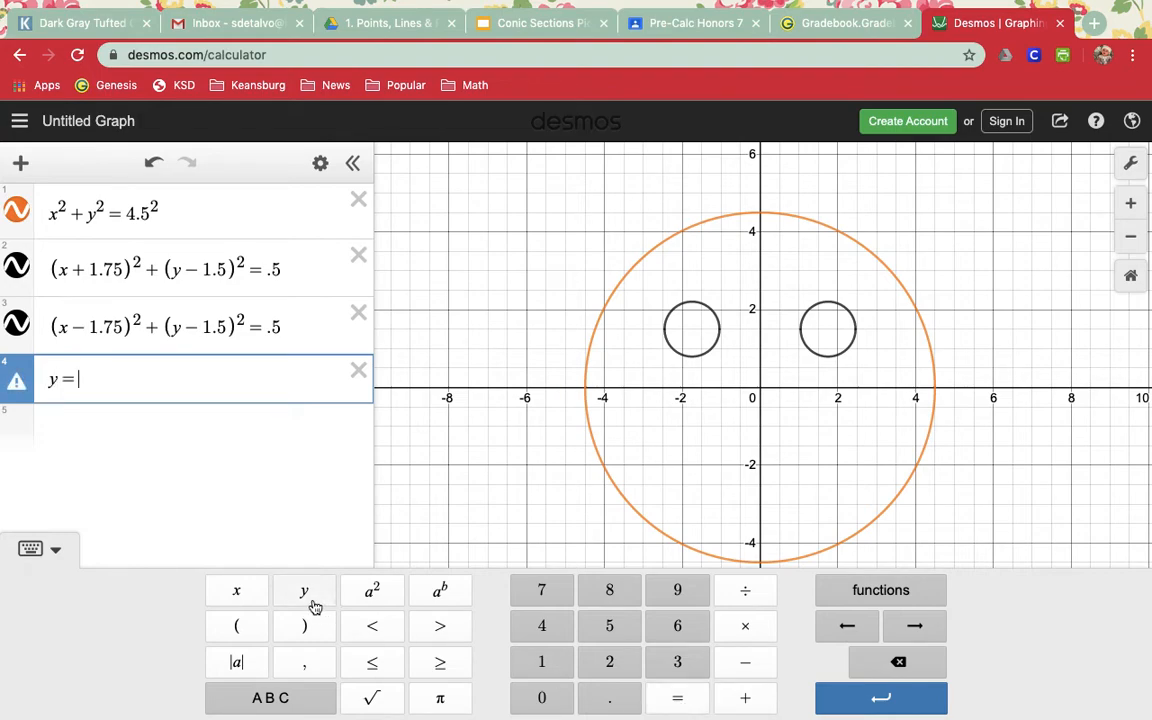
left_click(237, 627)
left_click(237, 591)
left_click(304, 627)
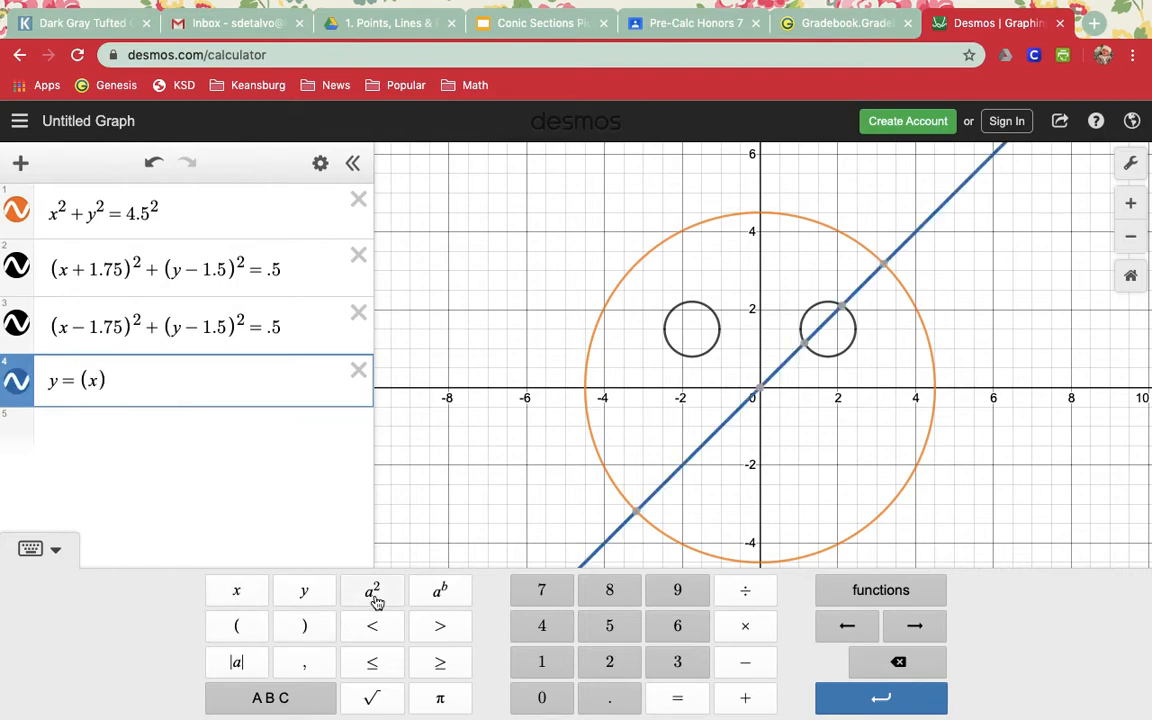
left_click(372, 596)
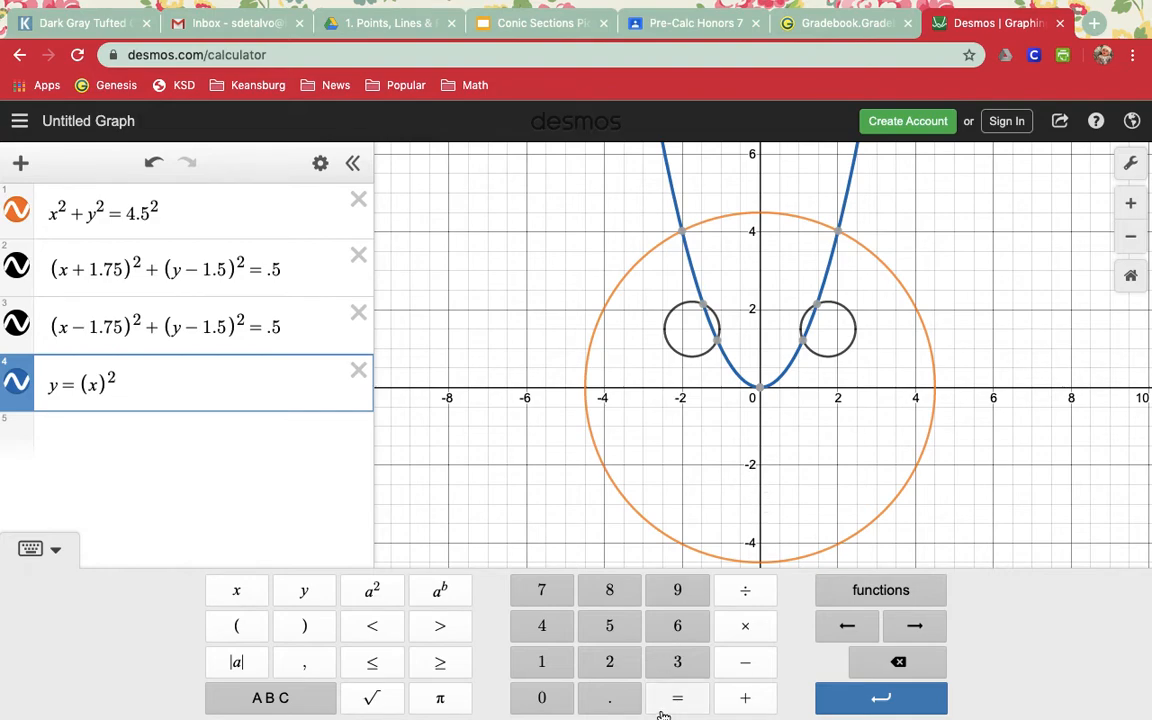
left_click(745, 662)
left_click(609, 662)
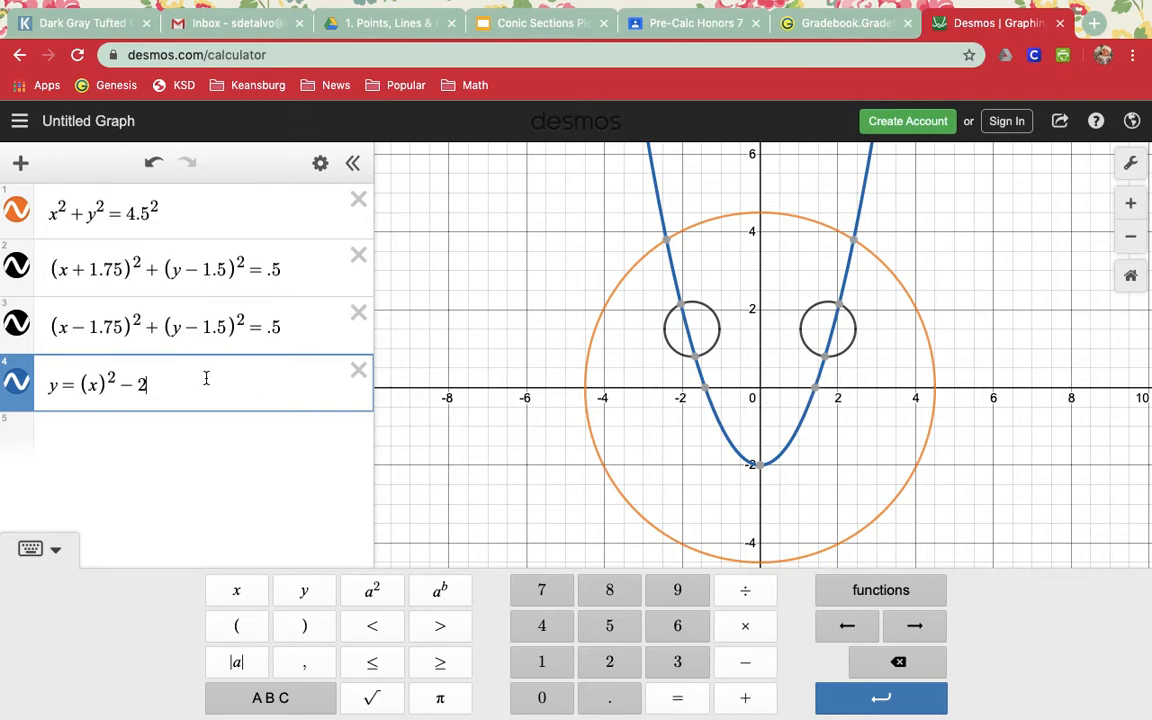
Step: Widen the parabola by adding a coefficient before (x)², trying .5 first and settling on .25
left_click(81, 384)
type(".5")
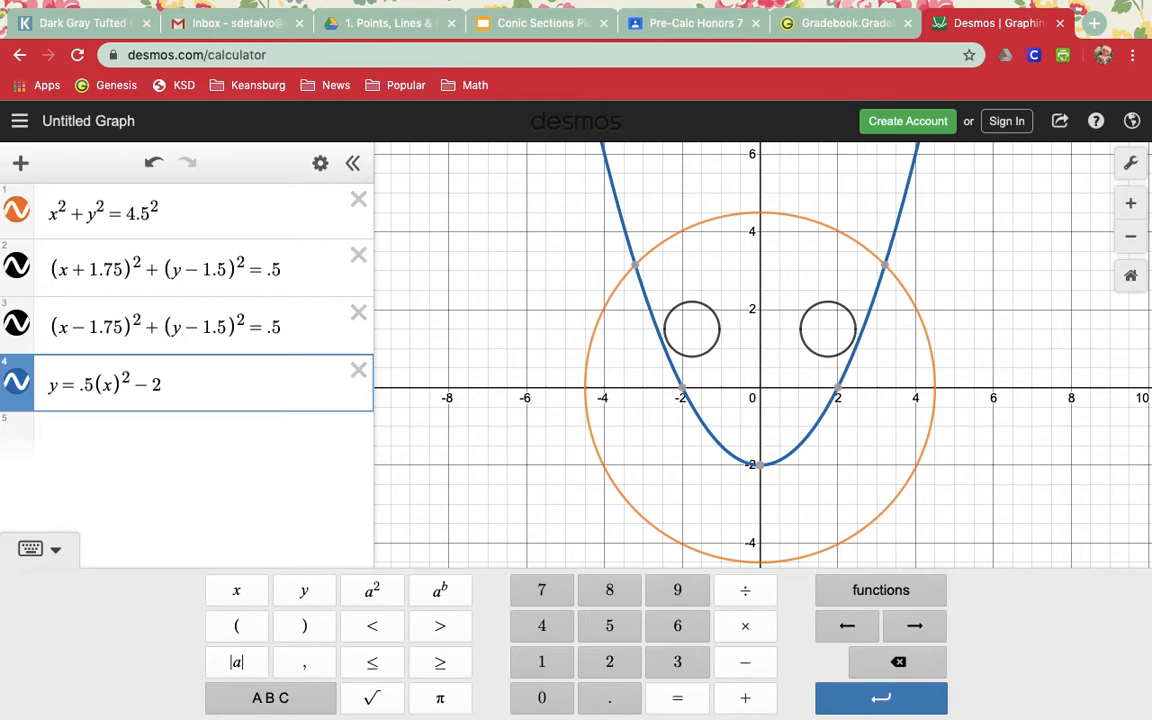
key("BackSpace")
type("25")
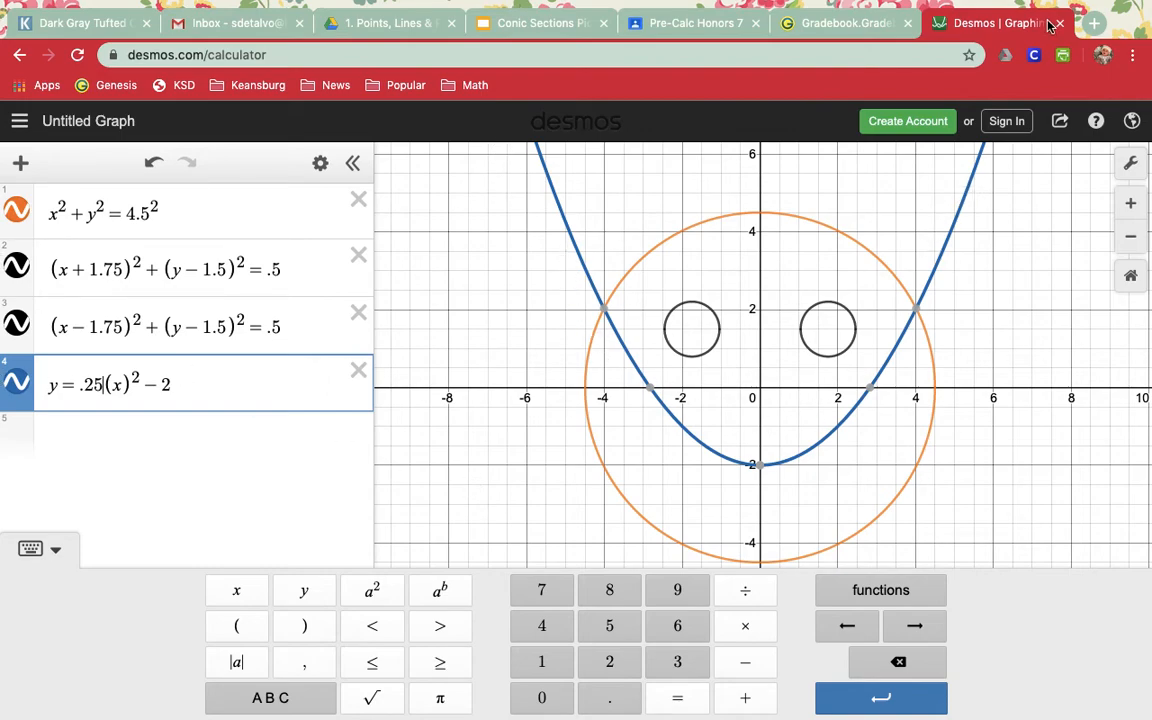
Step: Limit the parabola to a smile by adding the range restriction {−2 ≤ y ≤ 0} after its equation
left_click(229, 379)
type("{")
mouse_move(761, 466)
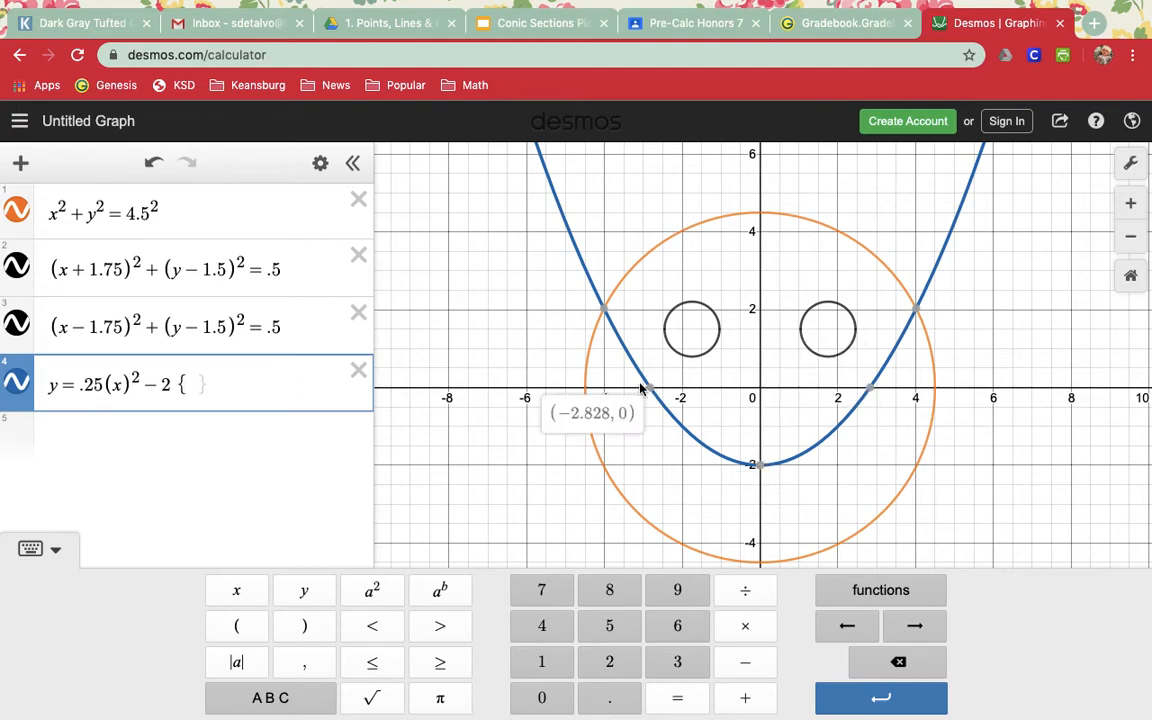
mouse_move(875, 398)
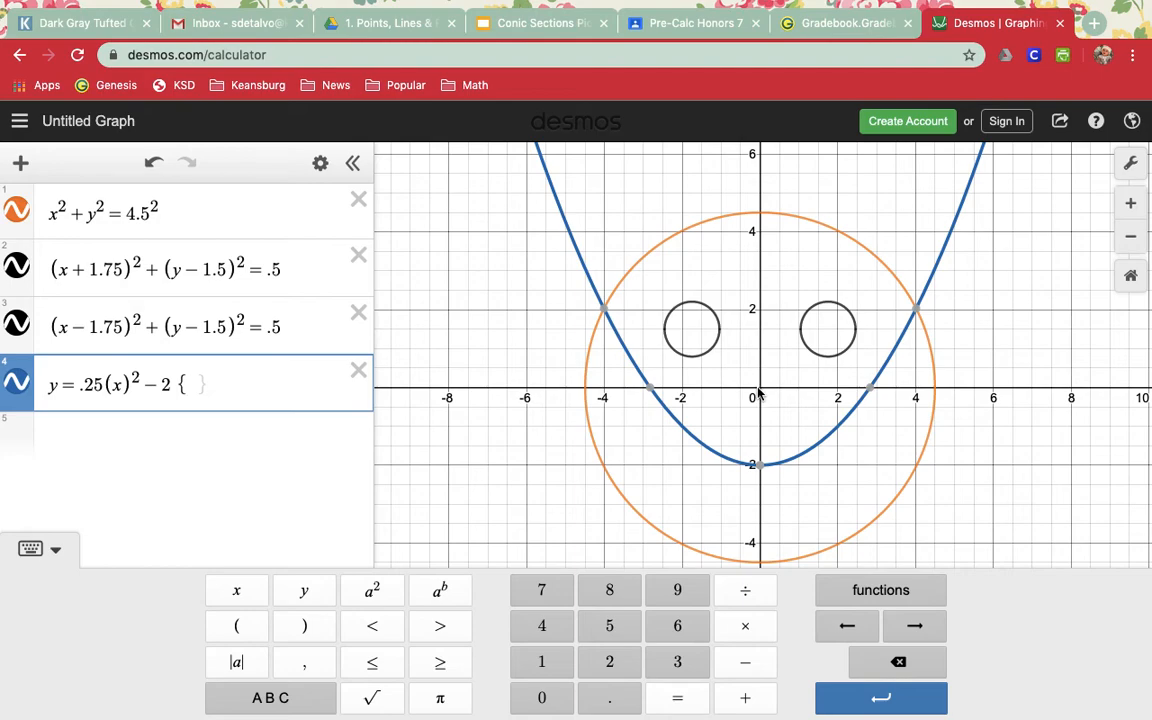
type("-2")
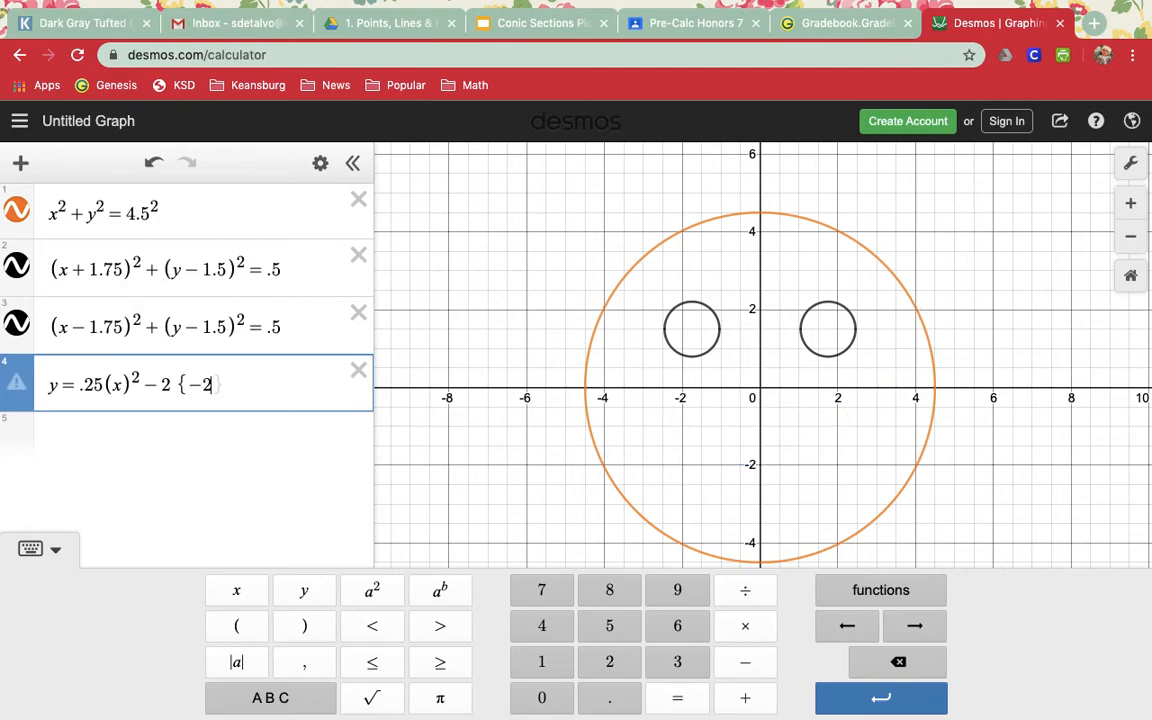
left_click(376, 661)
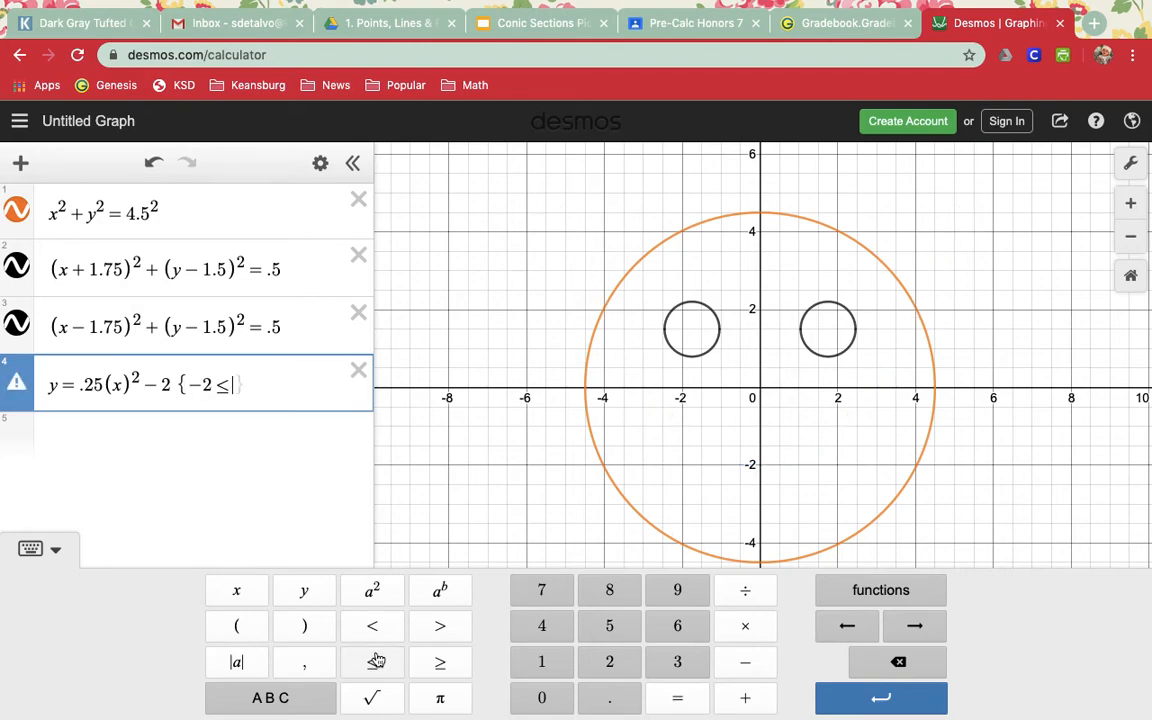
left_click(304, 592)
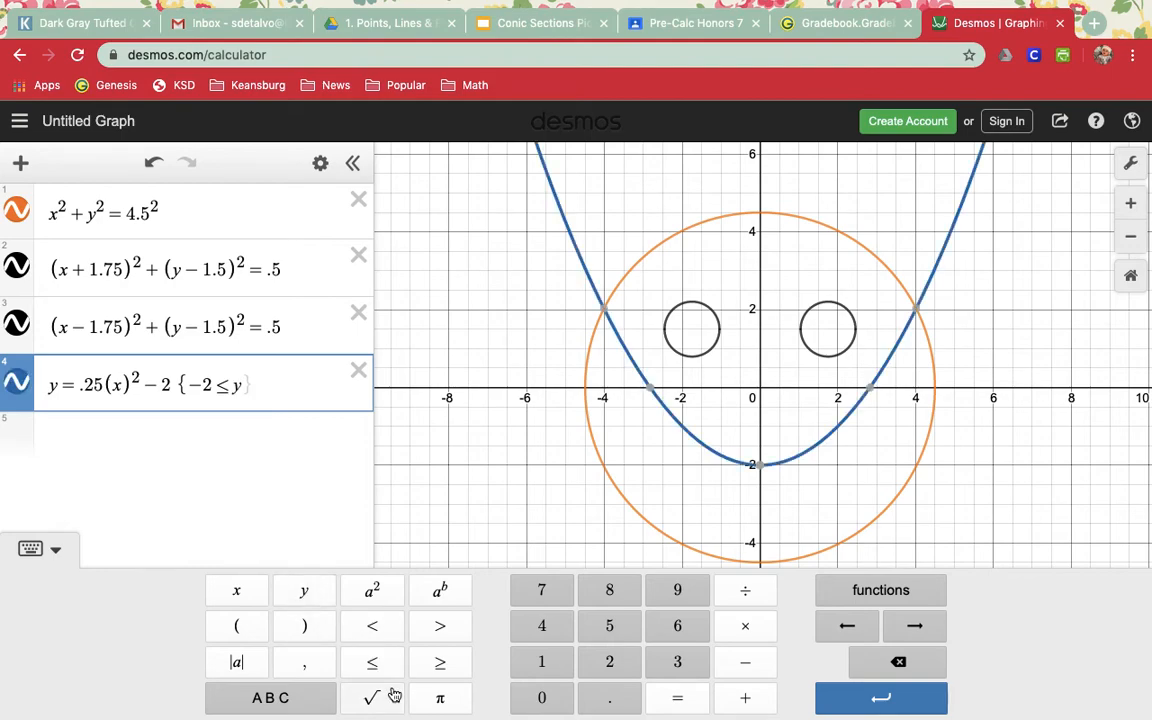
left_click(373, 665)
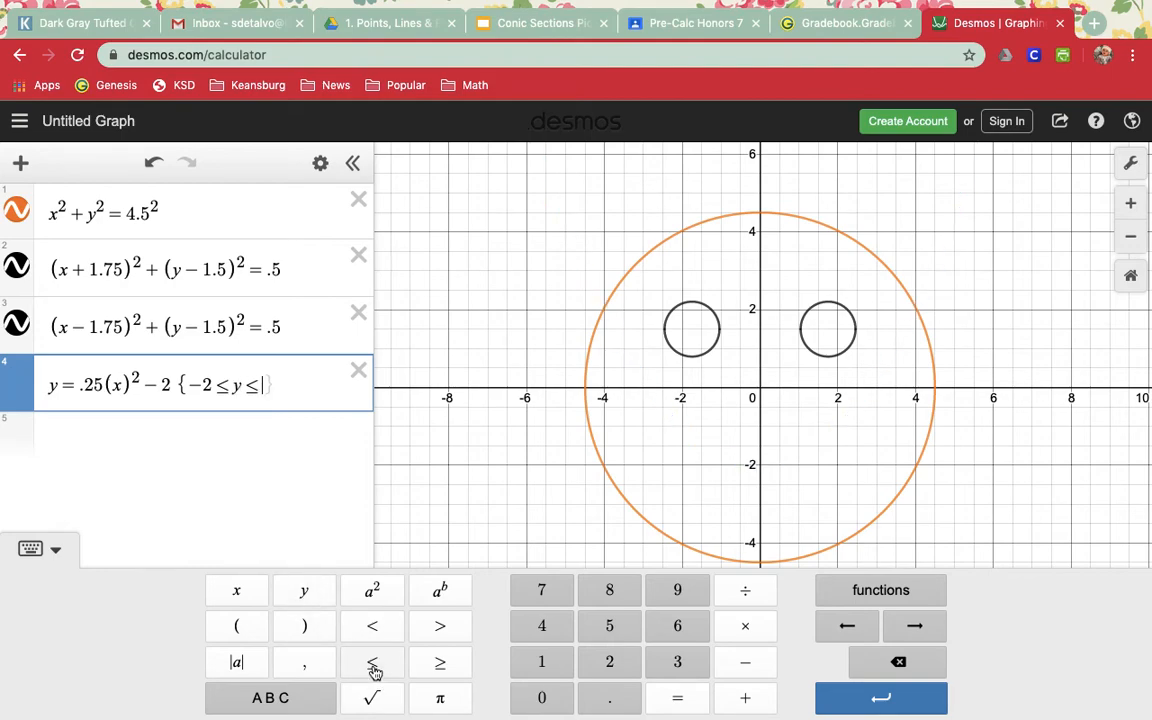
left_click(541, 700)
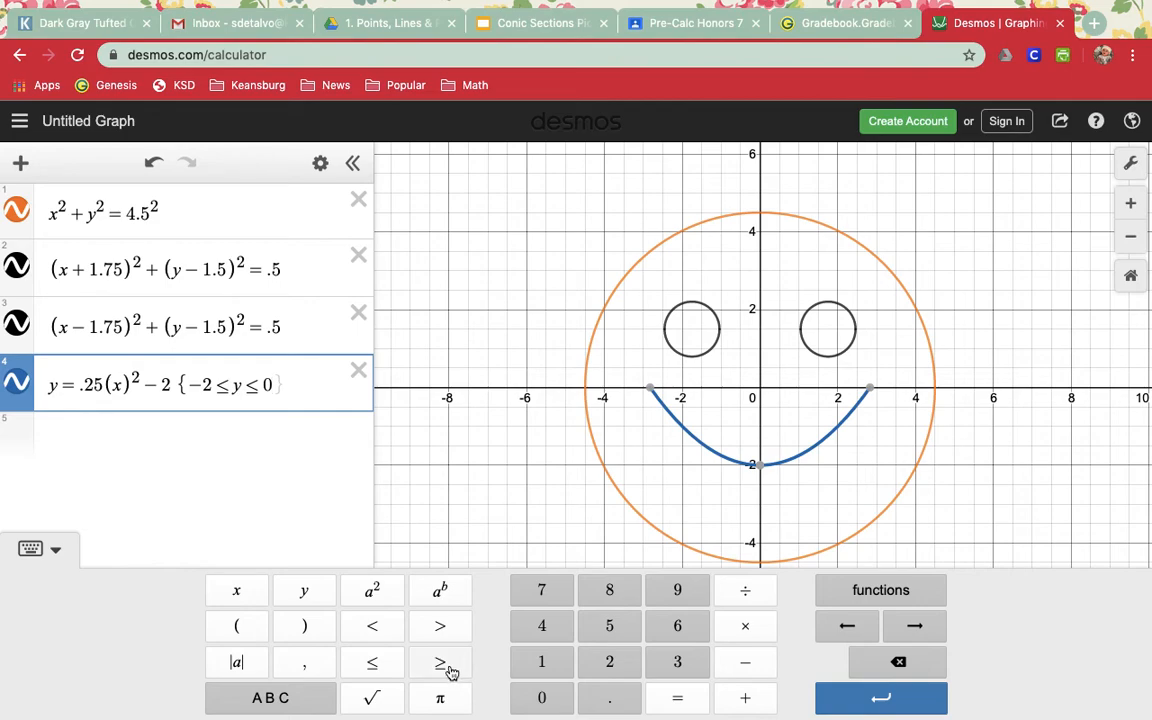
key("Right")
Step: Change the smile parabola's color to black, leaving its curve shown
left_click(14, 392)
left_click(14, 392)
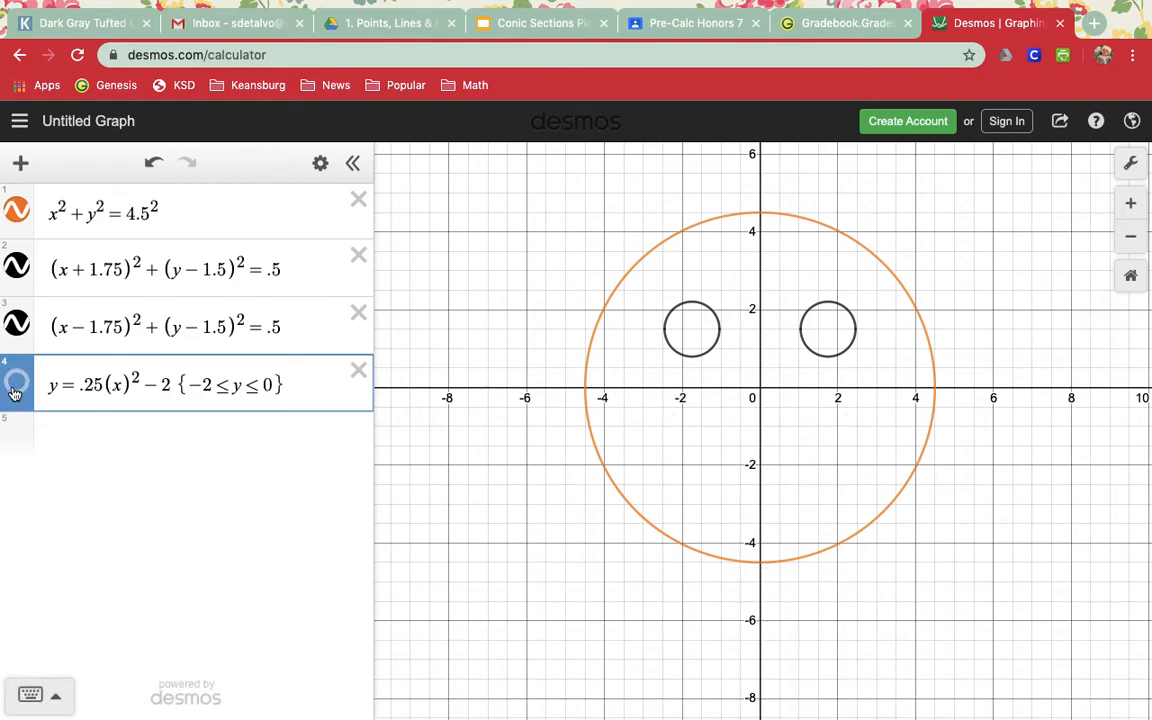
left_click(14, 392)
left_click(14, 392)
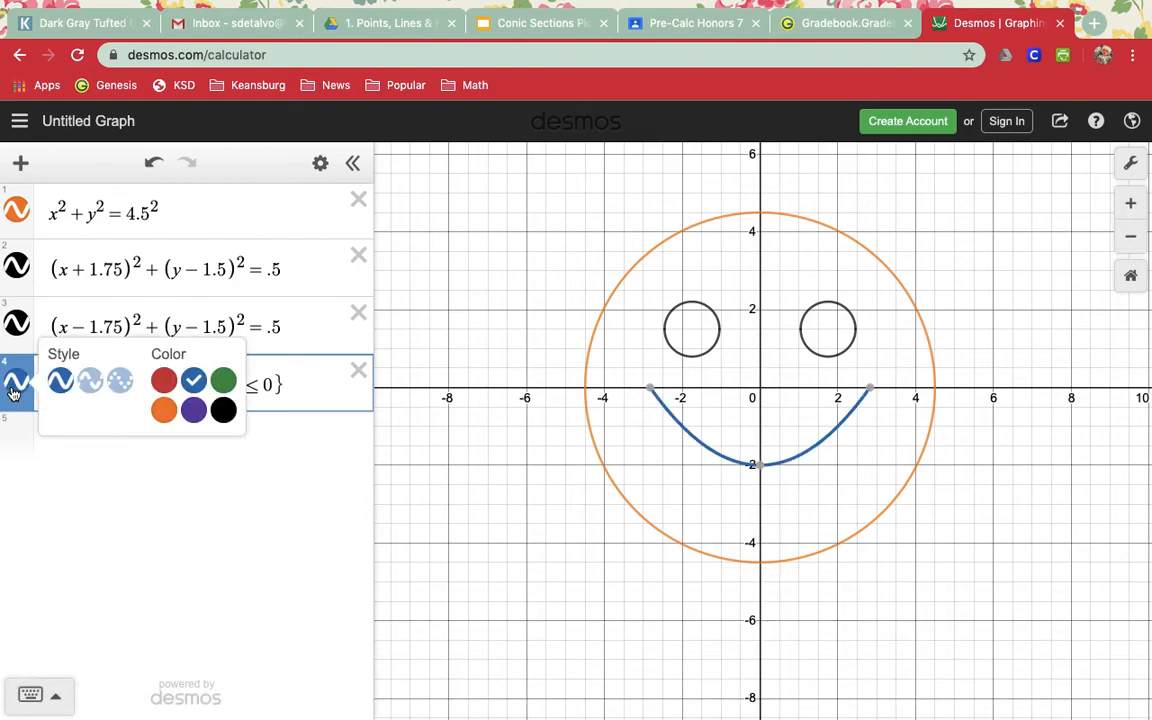
left_click(223, 410)
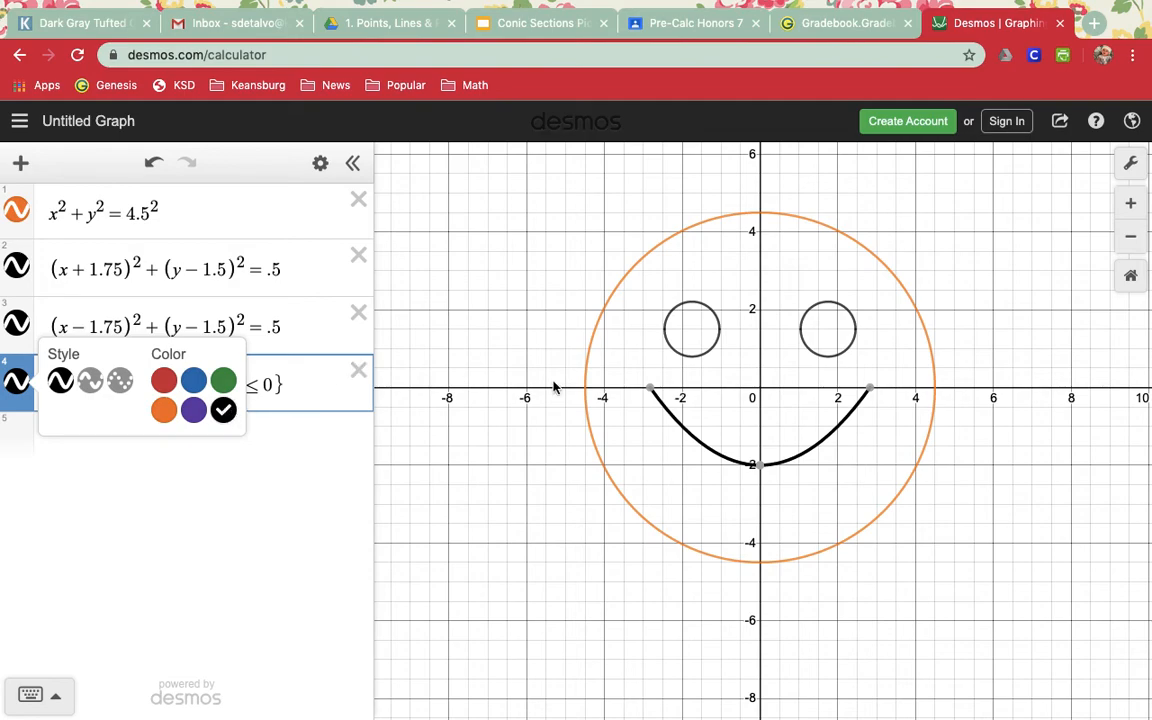
mouse_move(652, 391)
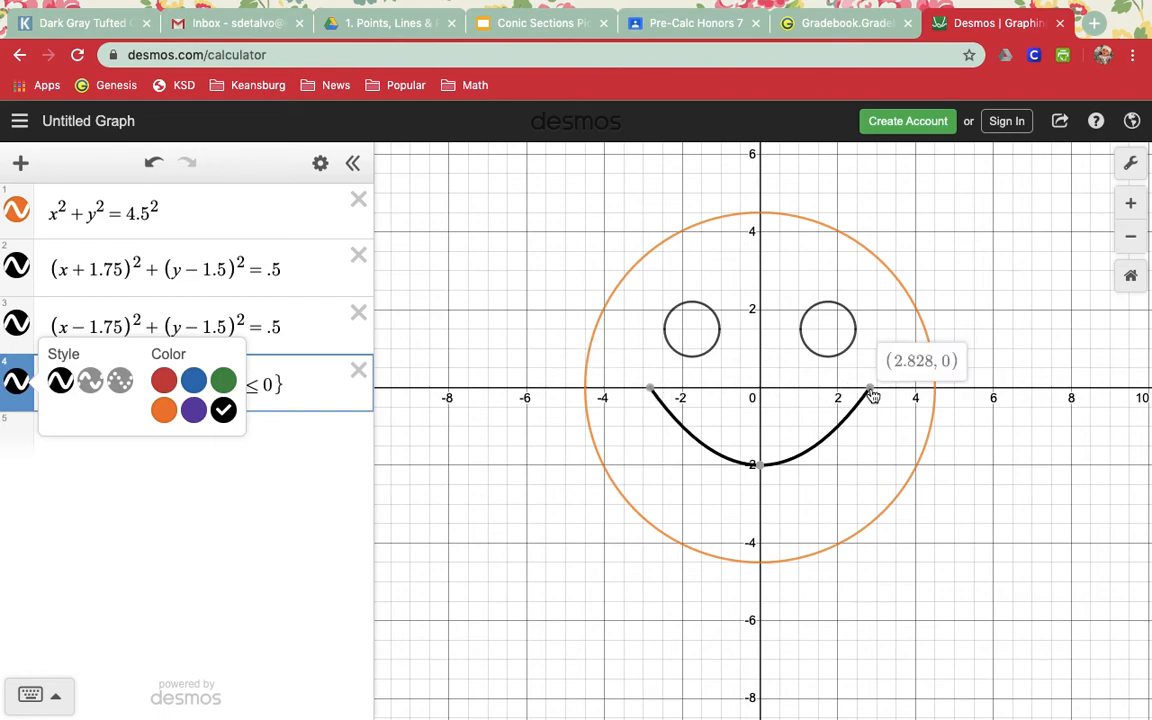
left_click(306, 375)
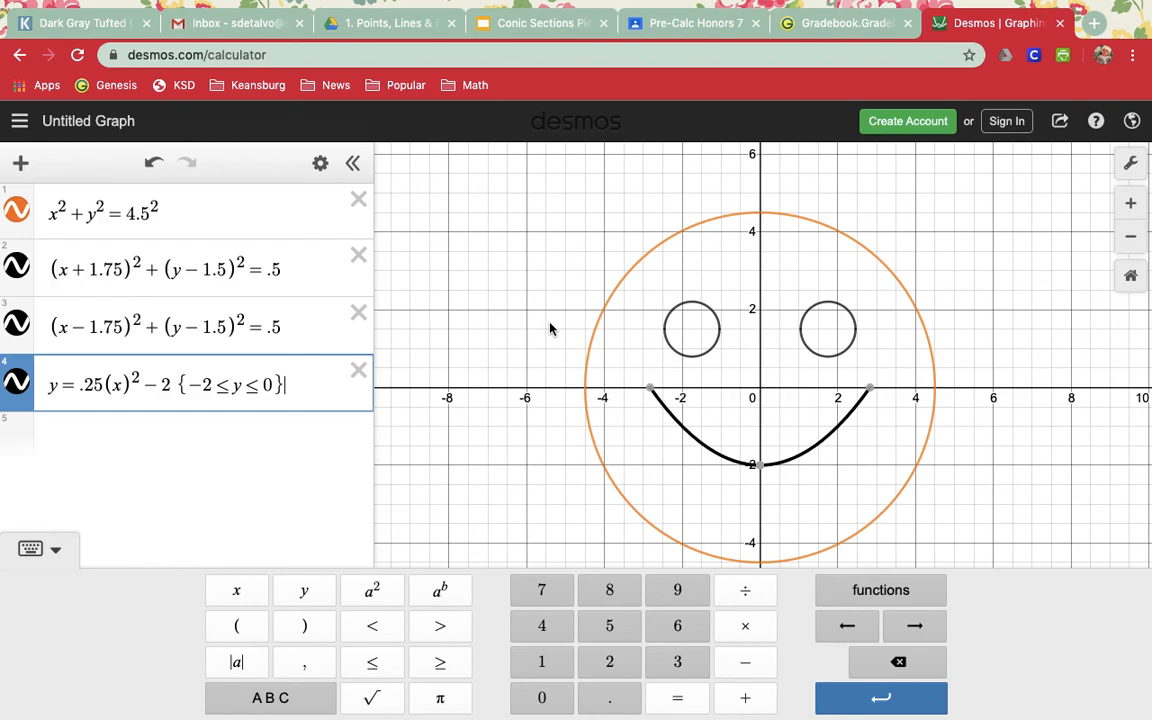
scroll(549, 328, "up", 10)
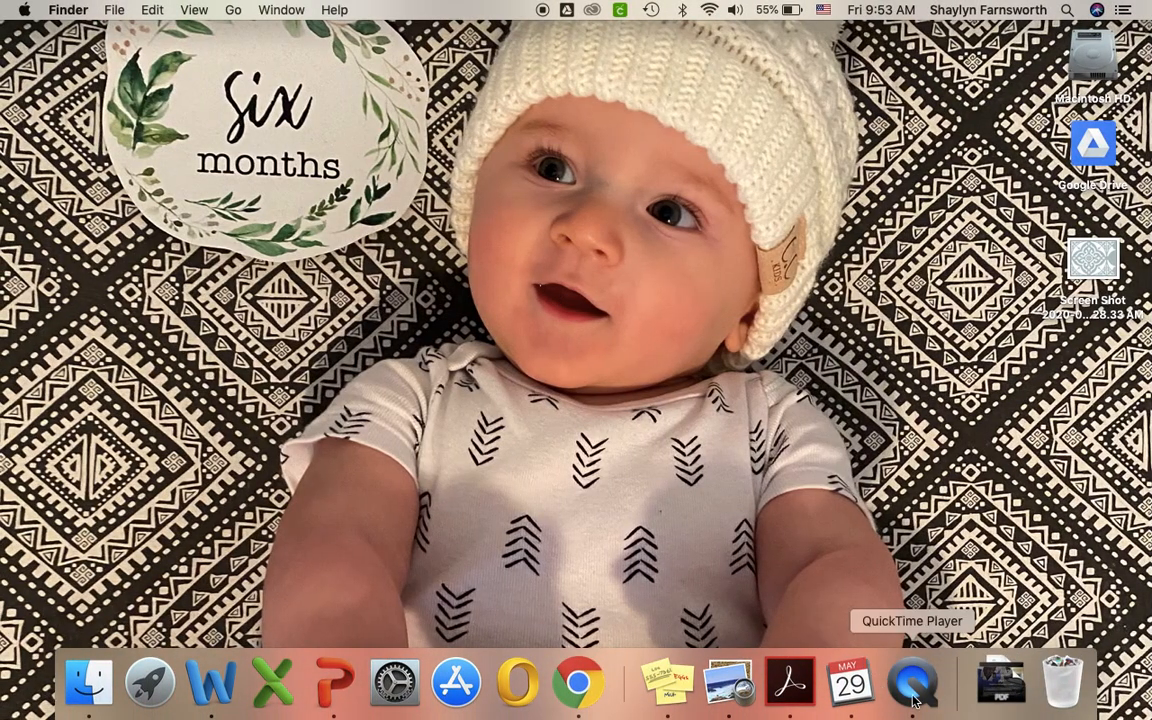
left_click(914, 688)
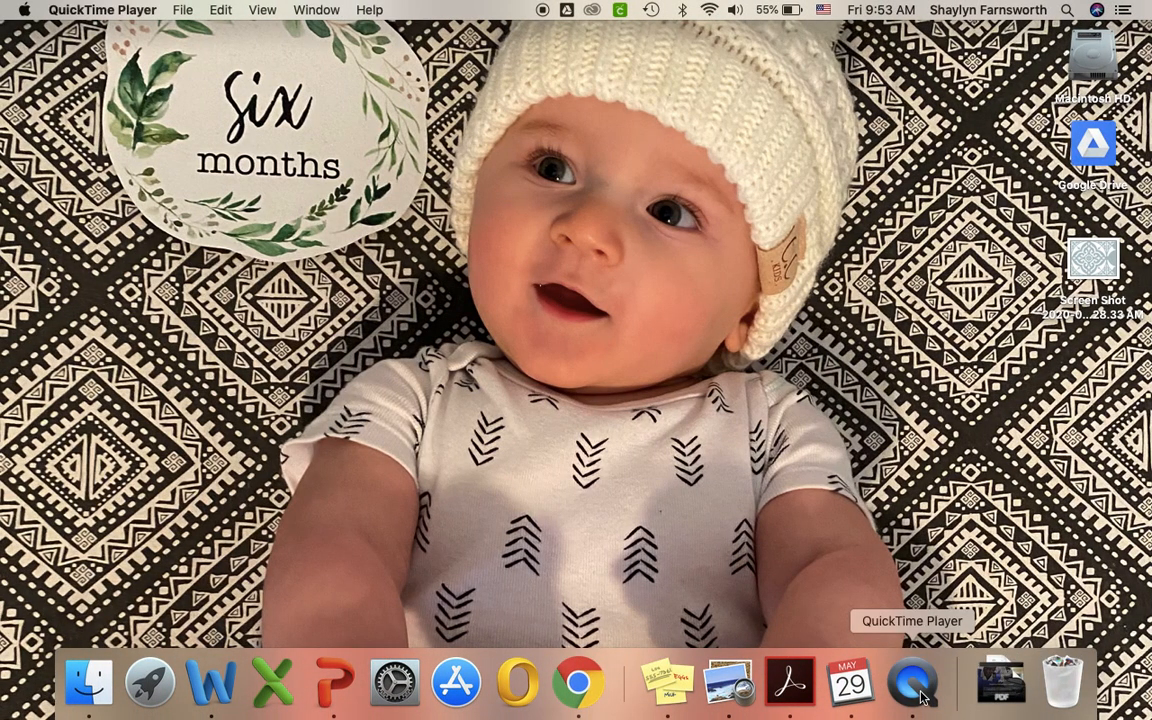